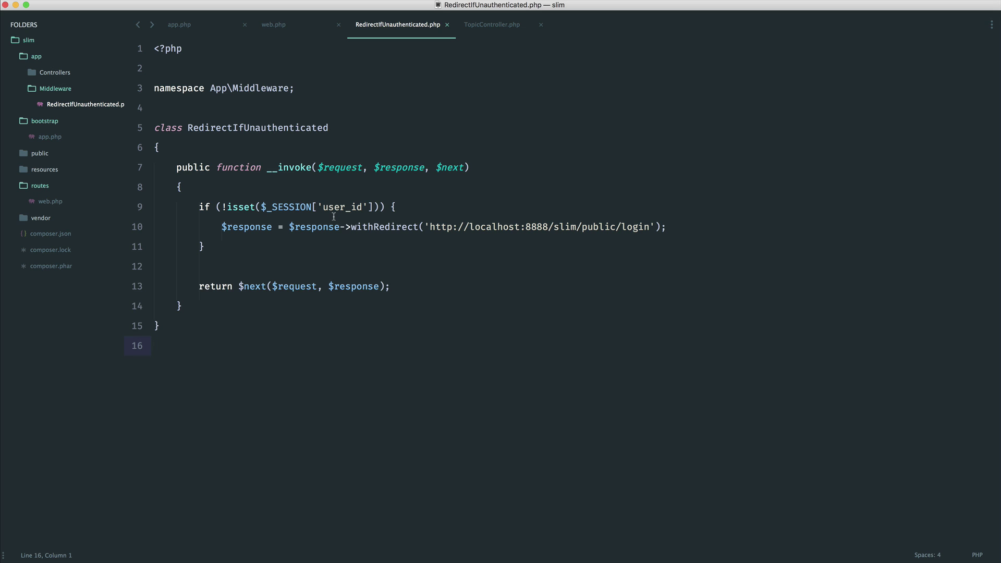
Save the middleware file, then review and save line 7 of web.php
left_click(313, 148)
key("super+s")
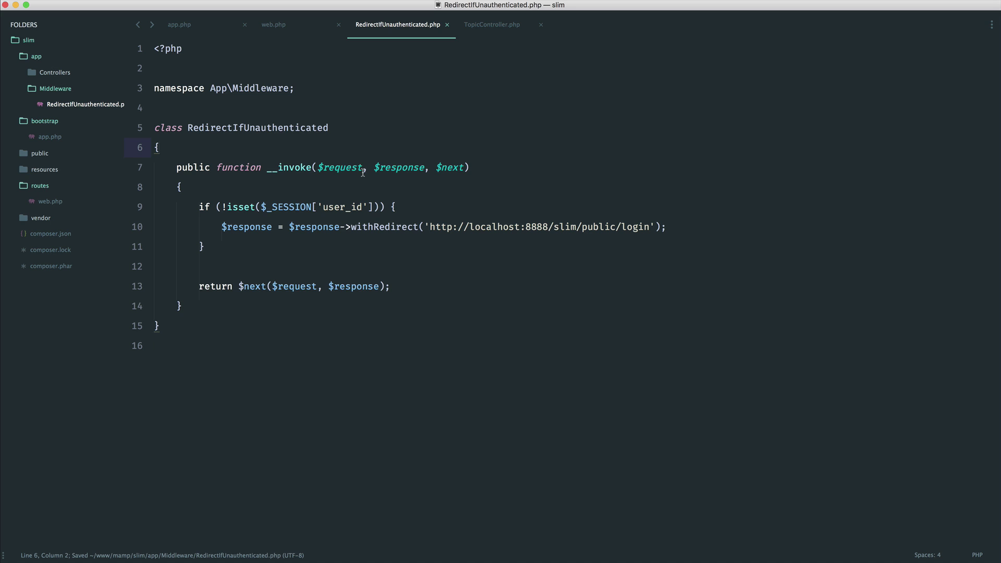
left_click(297, 27)
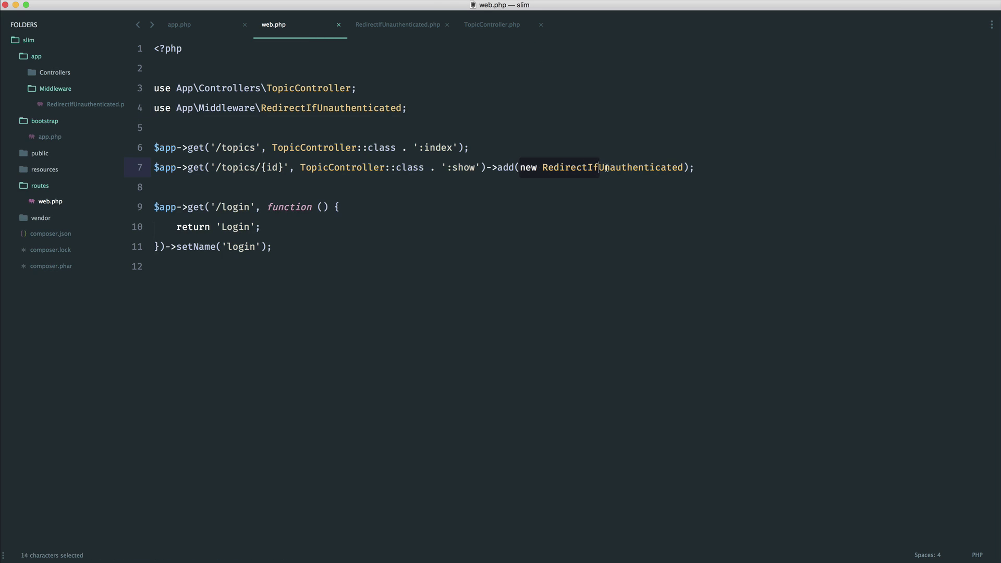
left_click_drag(519, 166, 720, 169)
left_click(720, 171)
key("super+s")
left_click(683, 167)
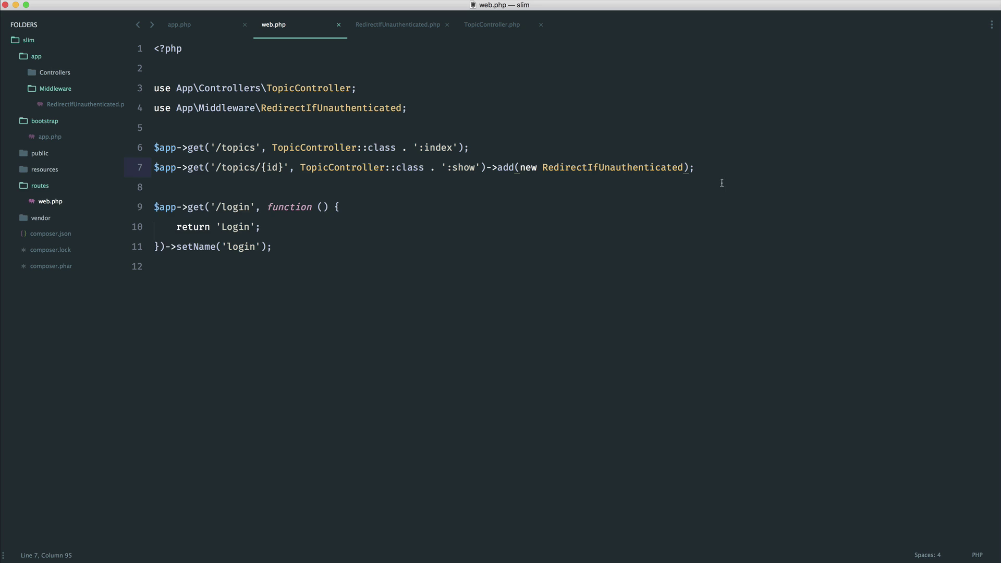
Expand Controllers and review the ContainerInterface constructor in Controller.php
left_click(50, 74)
left_click(67, 92)
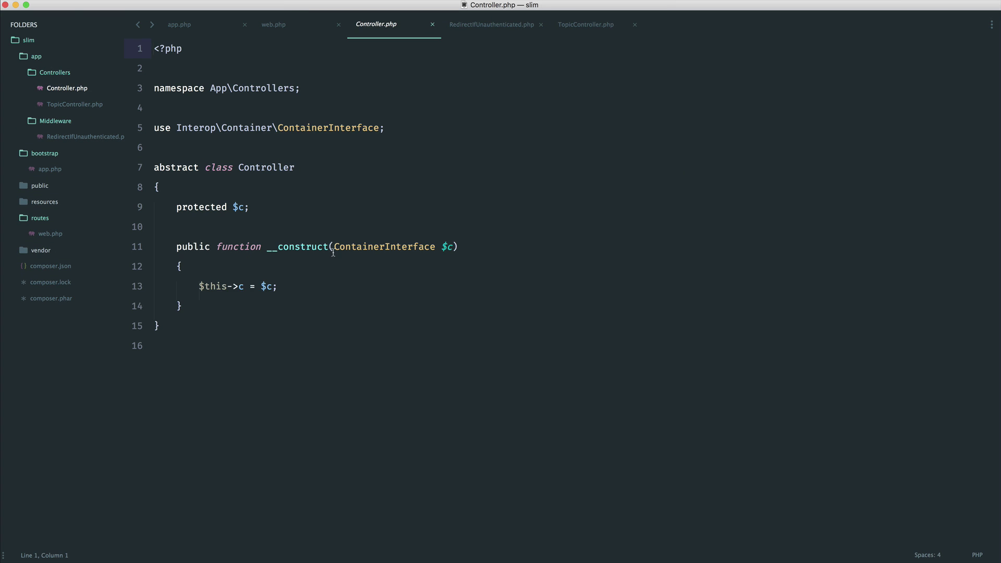
left_click_drag(334, 248, 442, 249)
left_click(458, 249)
Open and close TopicController.php, passing through Controller.php back to web.php
left_click(74, 104)
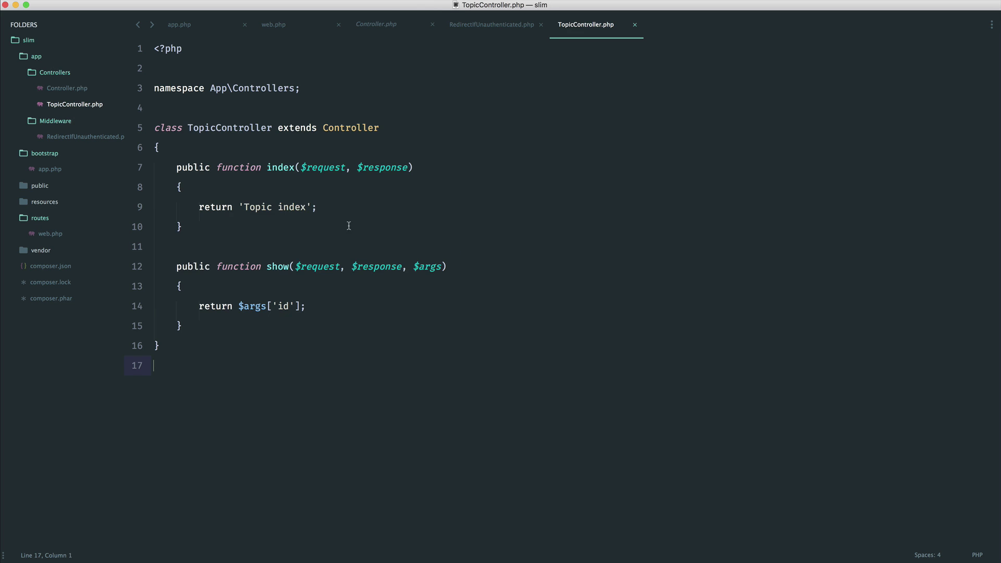
left_click(409, 128)
left_click(635, 25)
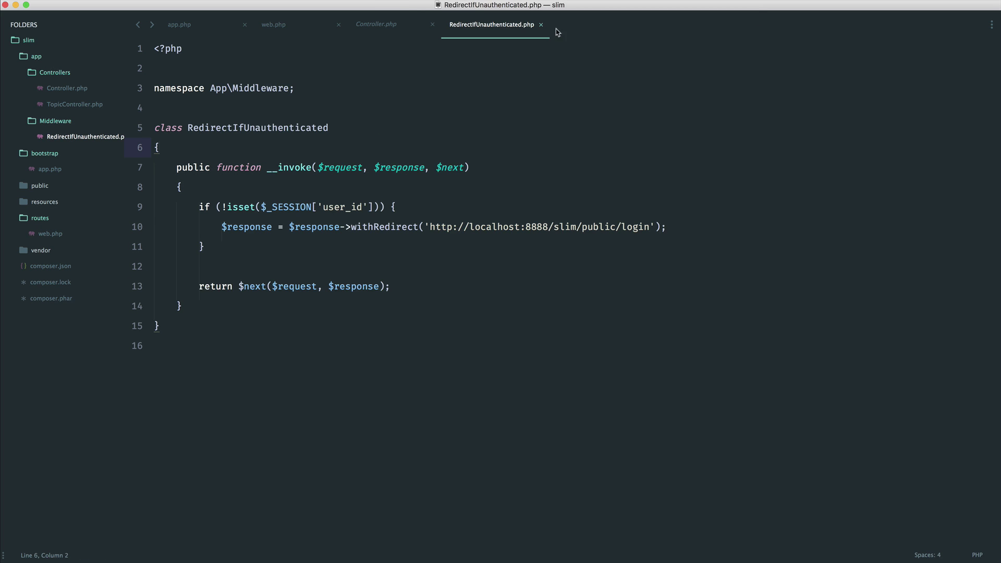
left_click(382, 32)
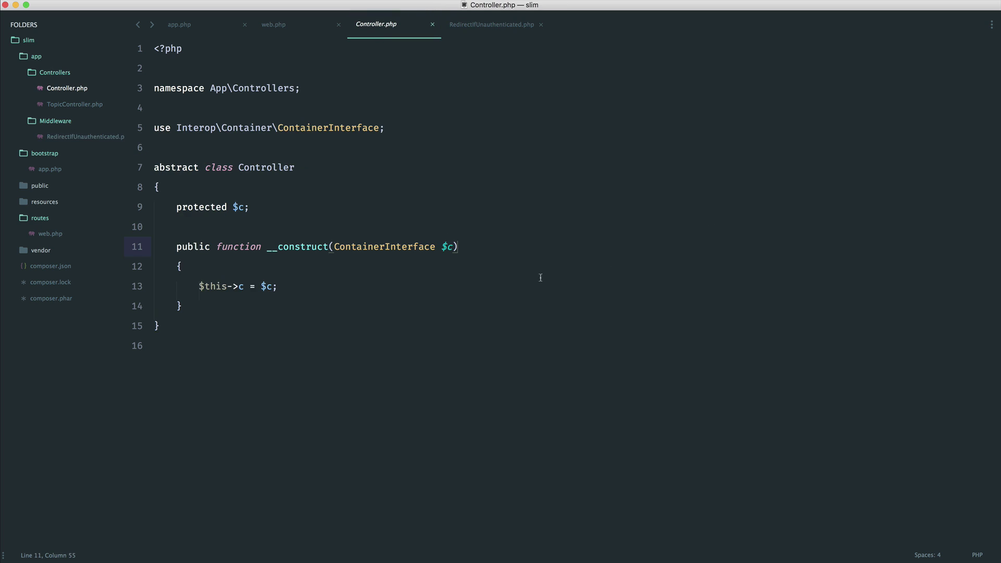
left_click(293, 29)
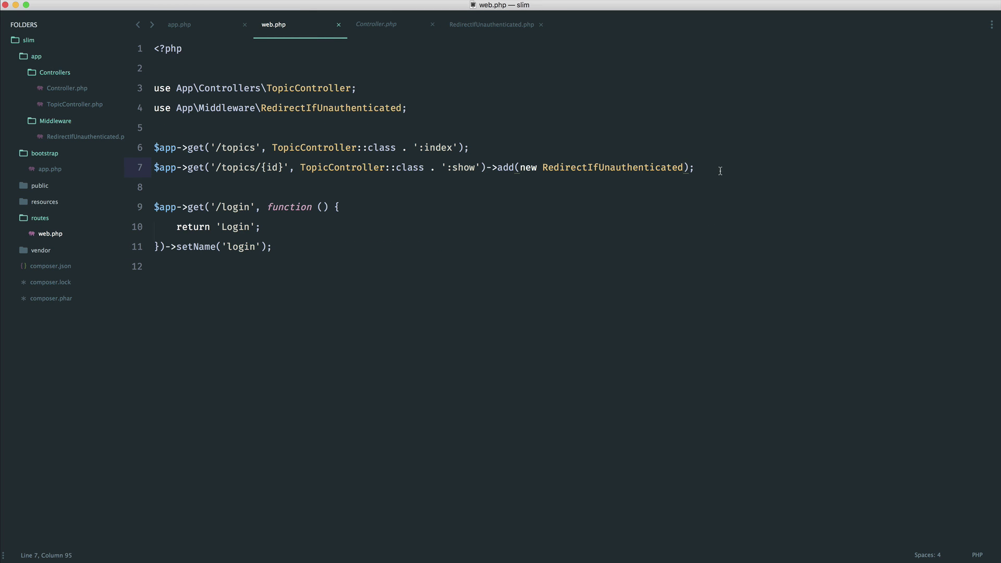
type("()")
Pass ($container) to new RedirectIfUnauthenticated on line 7, fix the typo, and save
key("super+s")
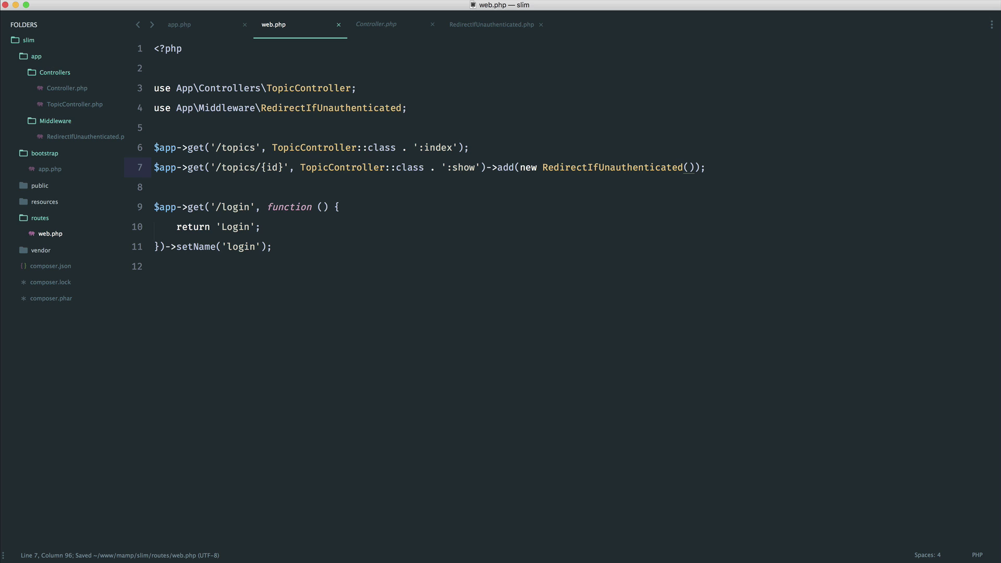
type("$contat")
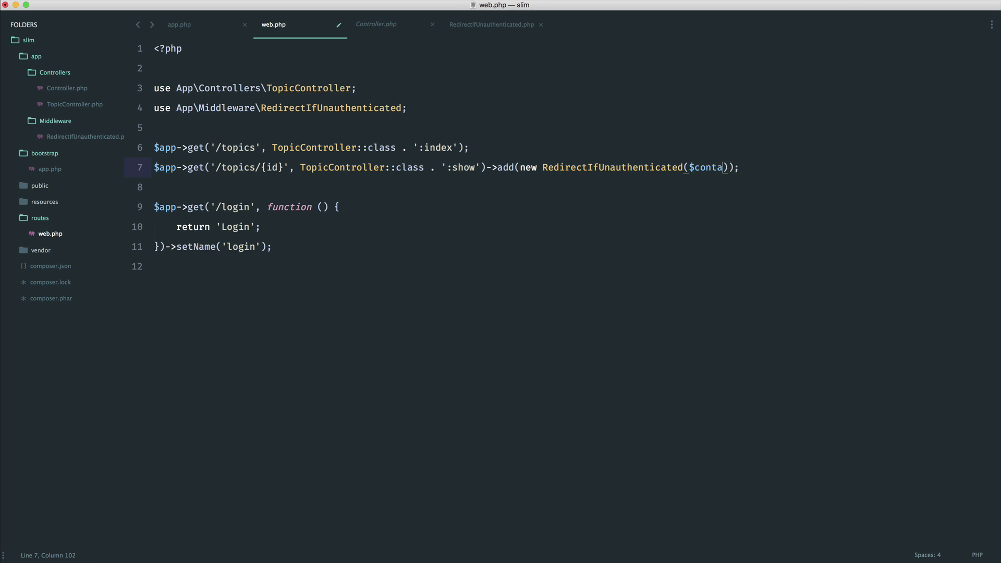
type("iner")
key("BackSpace")
key("BackSpace")
key("BackSpace")
key("BackSpace")
key("BackSpace")
key("BackSpace")
type("ainer")
key("super+Right")
key("super+s")
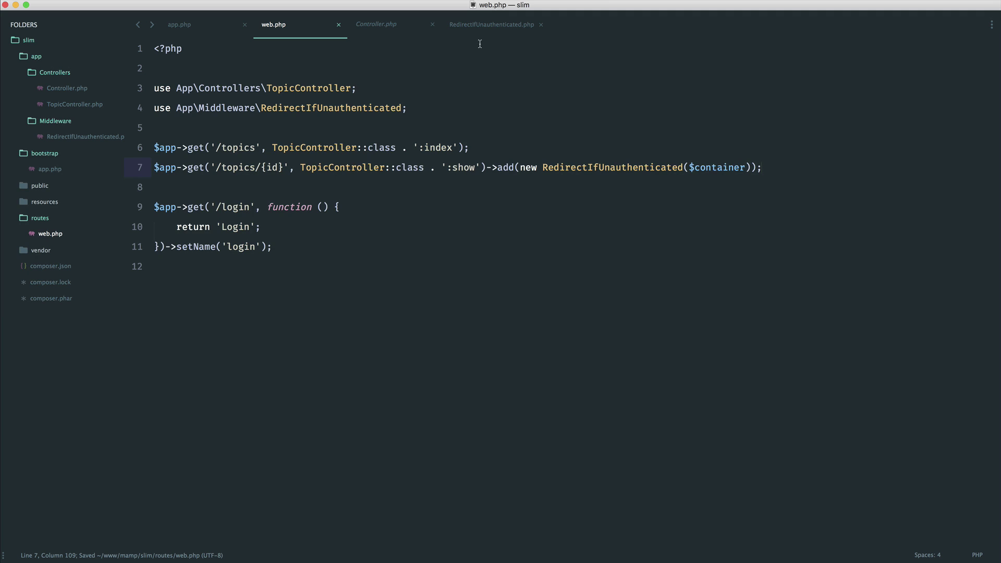
Add an empty __construct method above __invoke in the middleware and save
left_click_drag(430, 24, 431, 35)
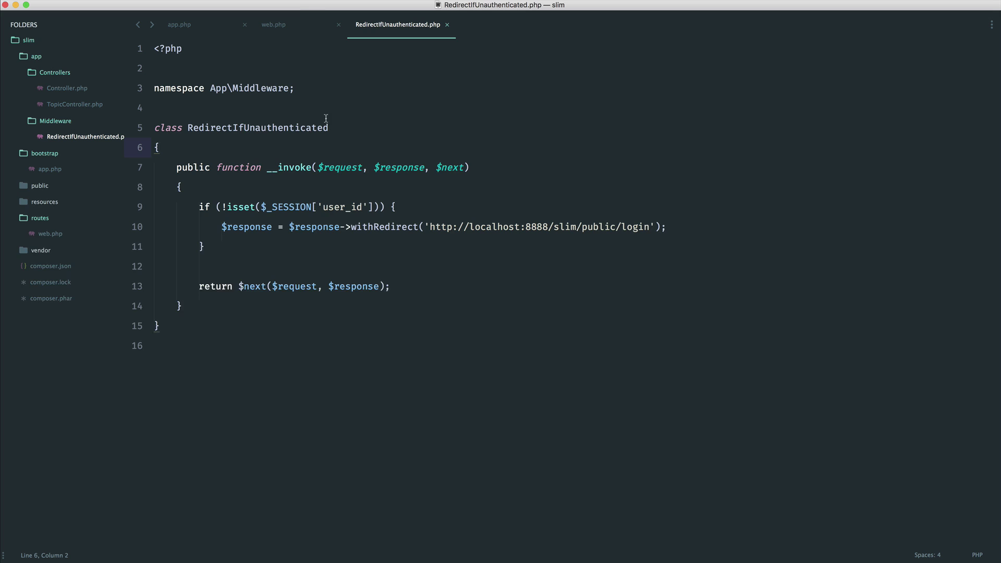
key("Return")
type("public ")
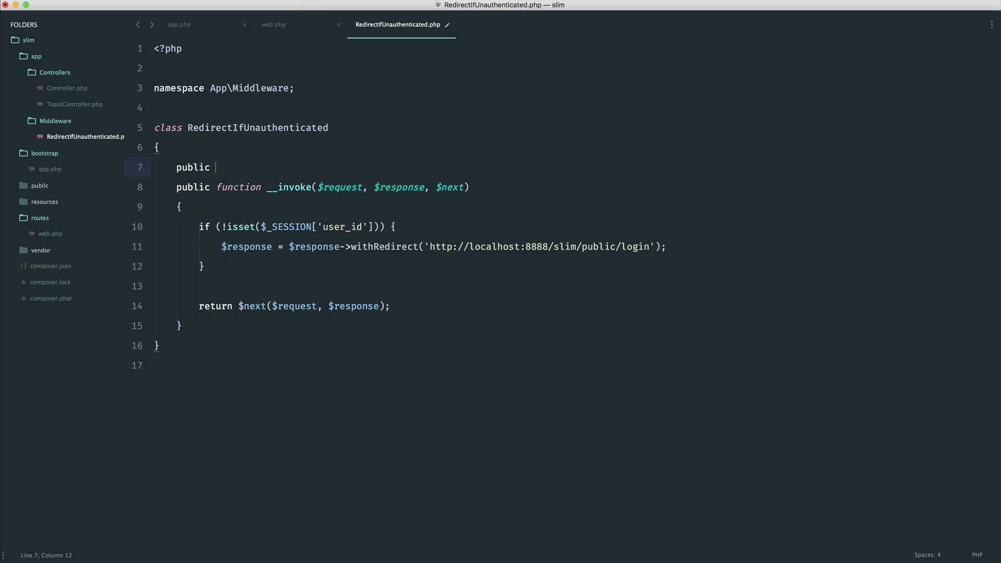
type("function __const")
type("ruct()")
key("Return")
type("{")
key("Return")
key("Down")
key("Return")
key("ctrl+s")
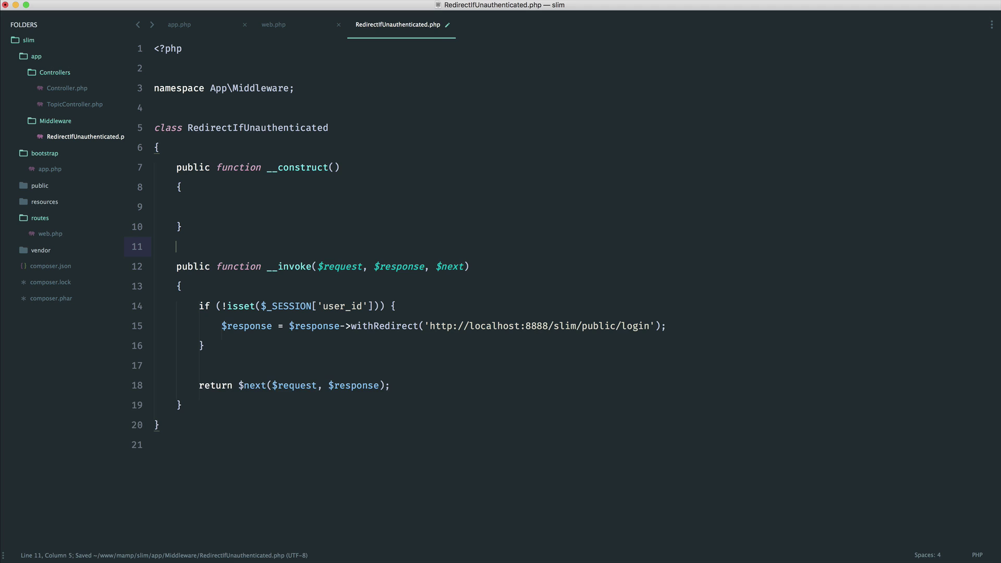
left_click_drag(267, 270, 308, 271)
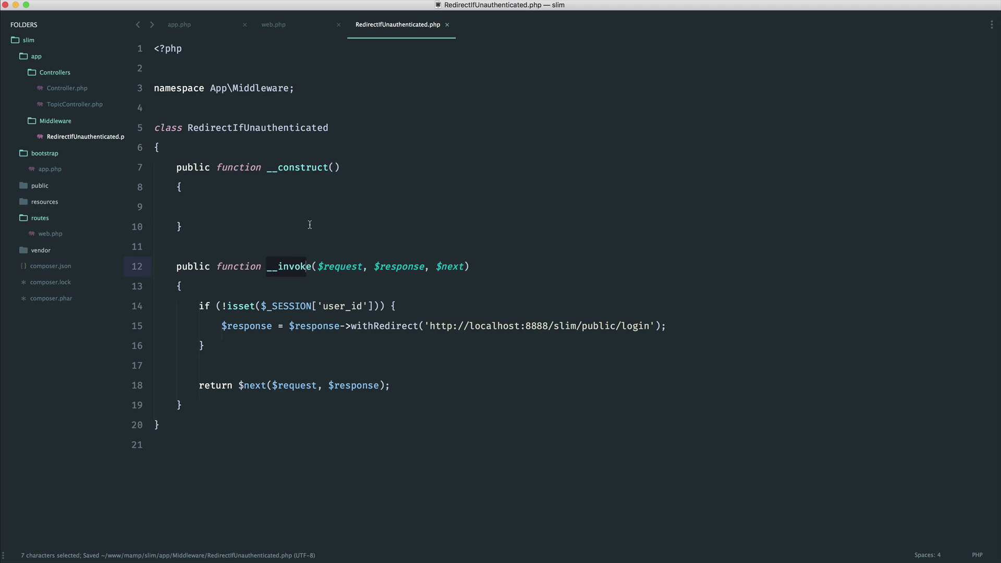
left_click(308, 266)
Type-hint the constructor parameter with ContainerInterface copied from Controller.php, and save
left_click(335, 167)
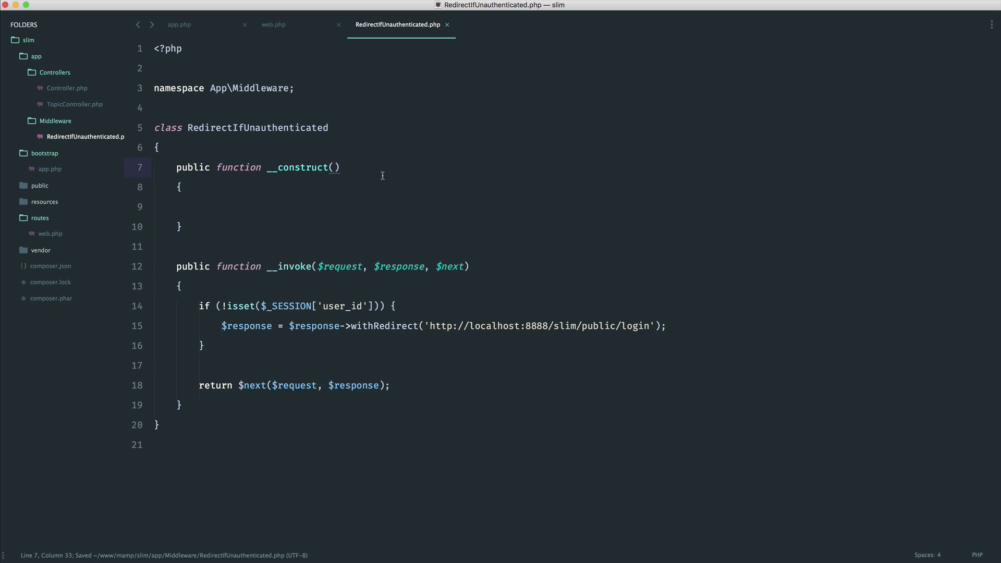
left_click(48, 89)
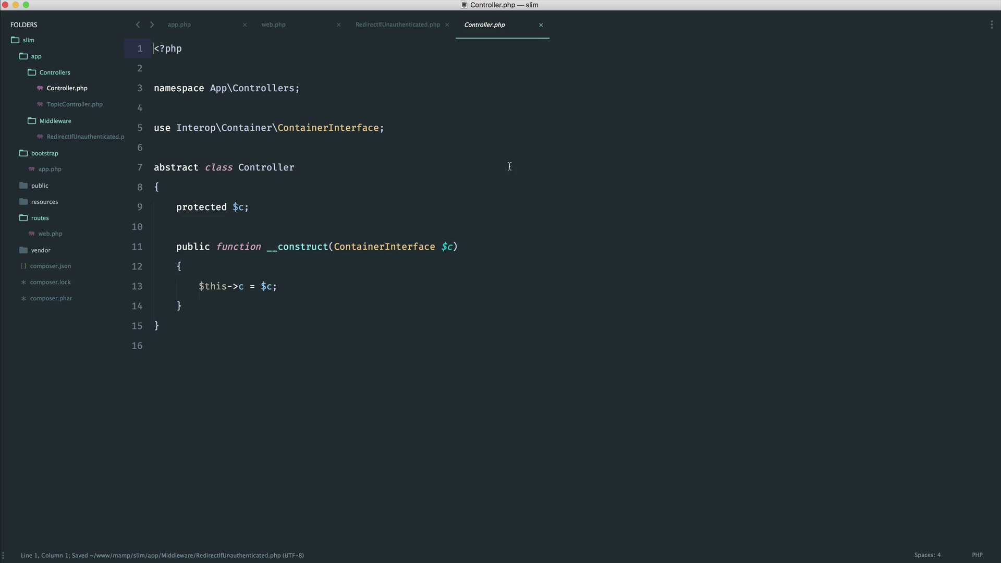
double_click(401, 248)
key("cmd+c")
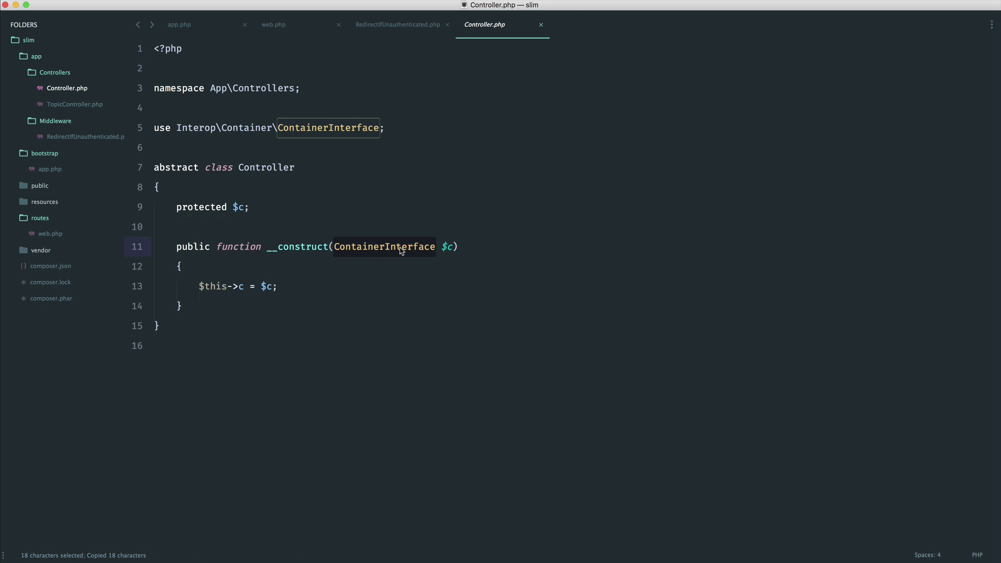
left_click(541, 24)
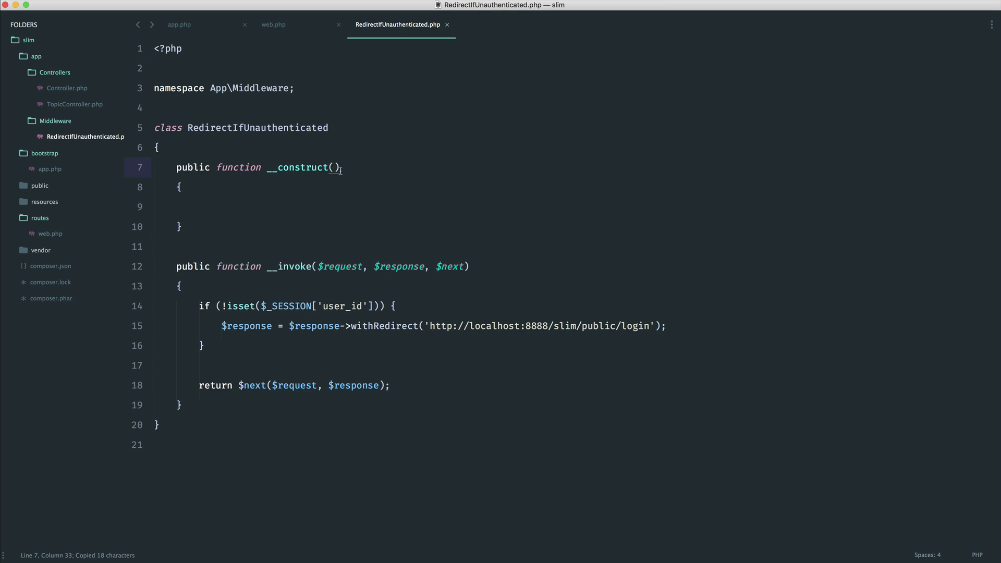
key("cmd+v")
type("$c")
key("Escape")
key("Down")
key("cmd+s")
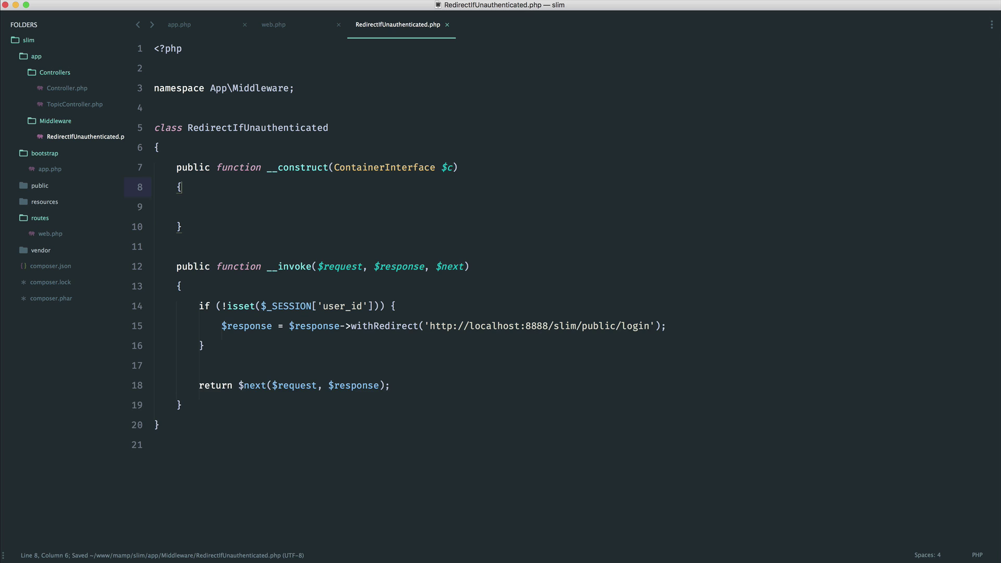
type("$this->")
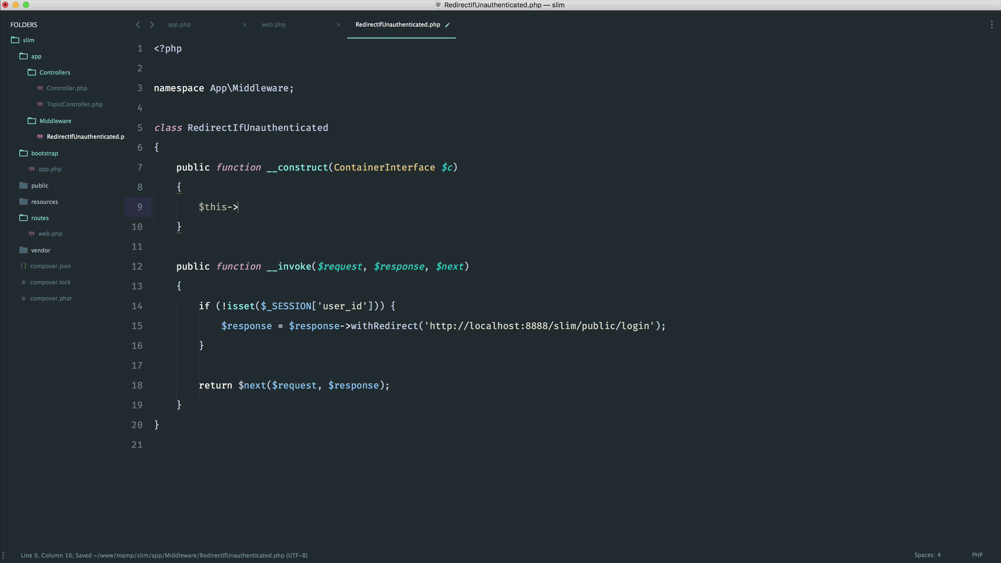
type("c = $c;")
Declare a protected $c property at the top of the class
left_click(423, 144)
key("Return")
type("protected ")
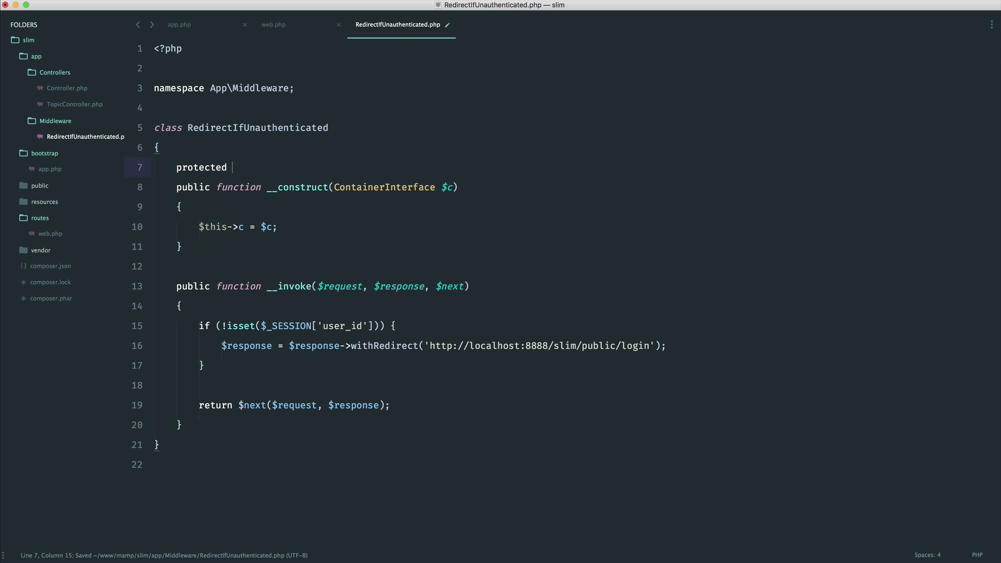
type("$c;")
key("Return")
key("BackSpace")
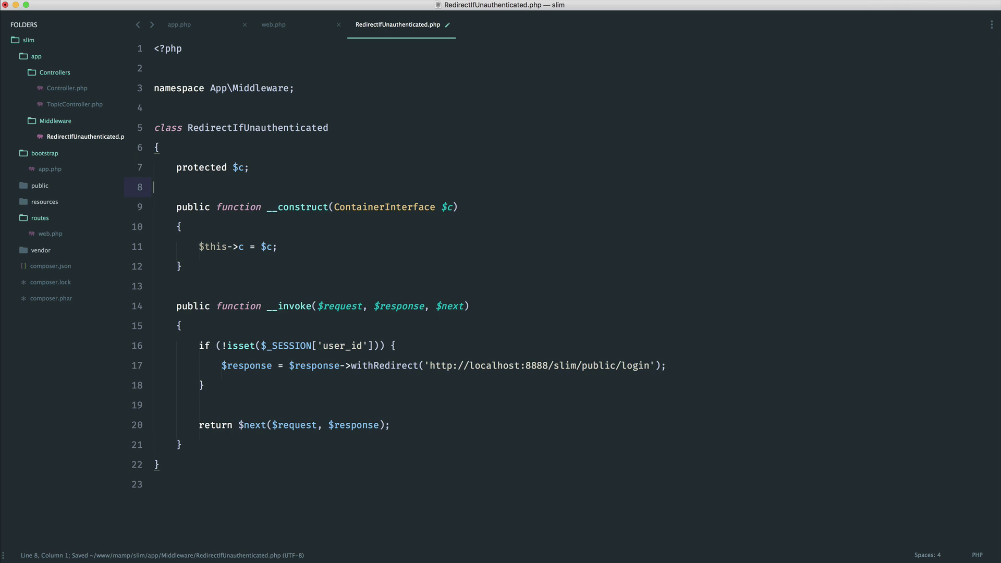
Replace the hard-coded login URL with $this->c->router->pathFor('login') and save
left_click_drag(427, 365, 659, 365)
key("BackSpace")
type("$this")
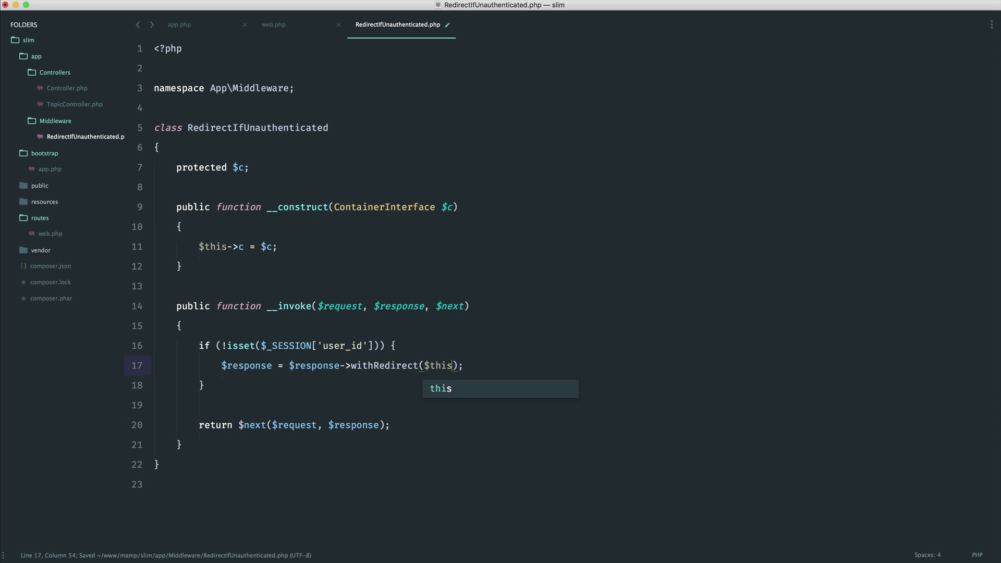
type("->c->router")
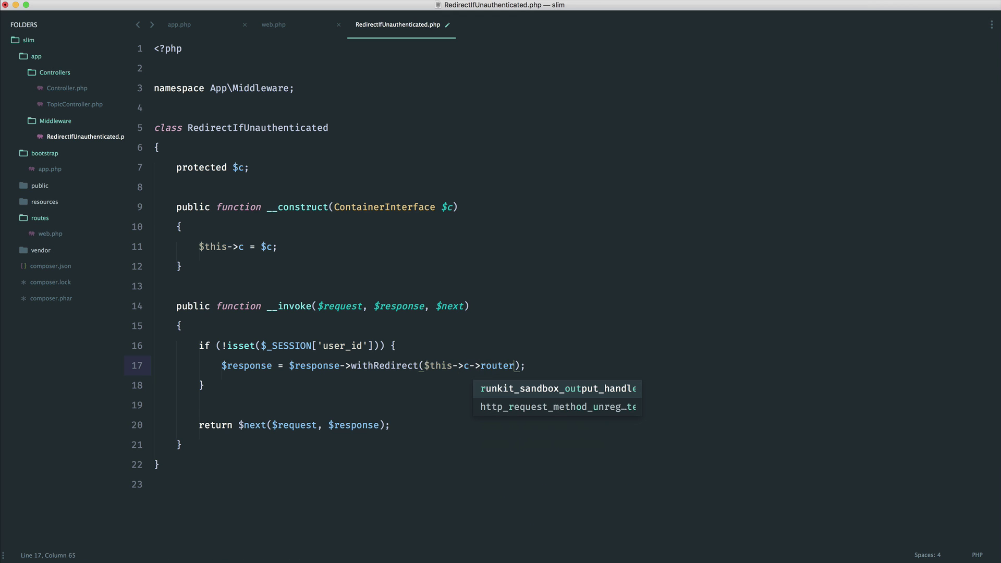
type("->")
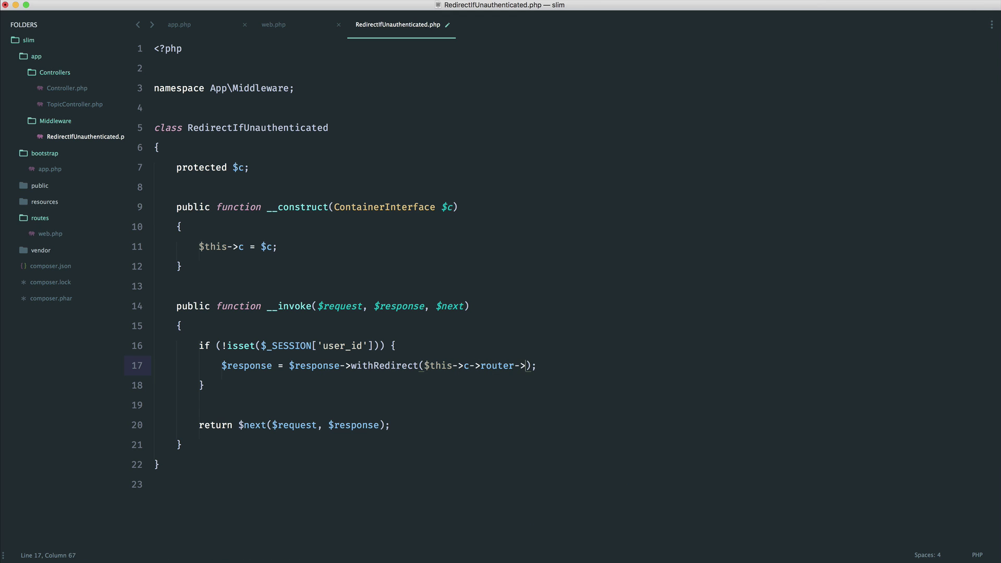
type("pathFor(")
key("ctrl+s")
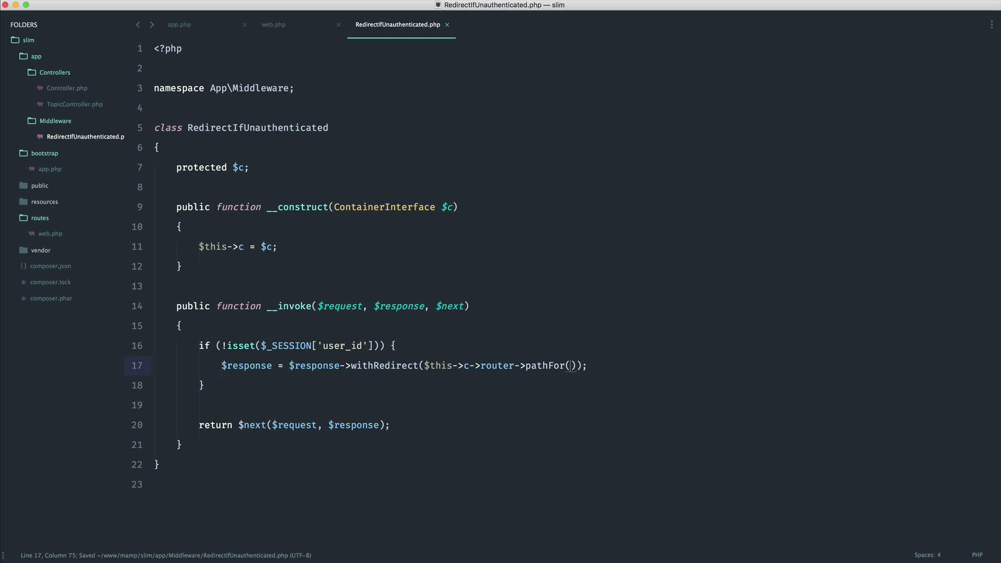
type("'login")
key("End")
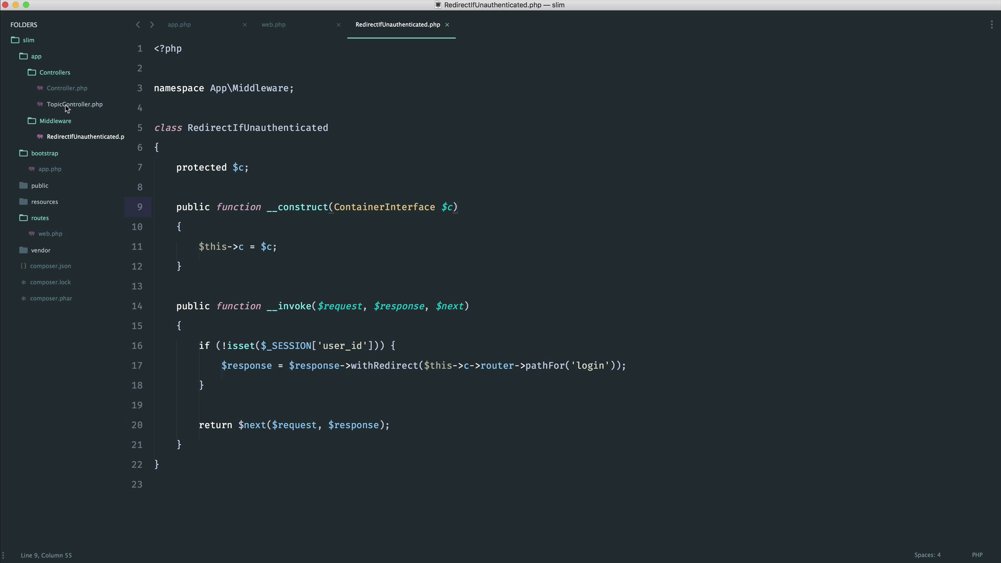
Copy the Interop ContainerInterface use line from Controller.php and place the caret below the namespace
left_click(71, 90)
left_click_drag(395, 127, 137, 106)
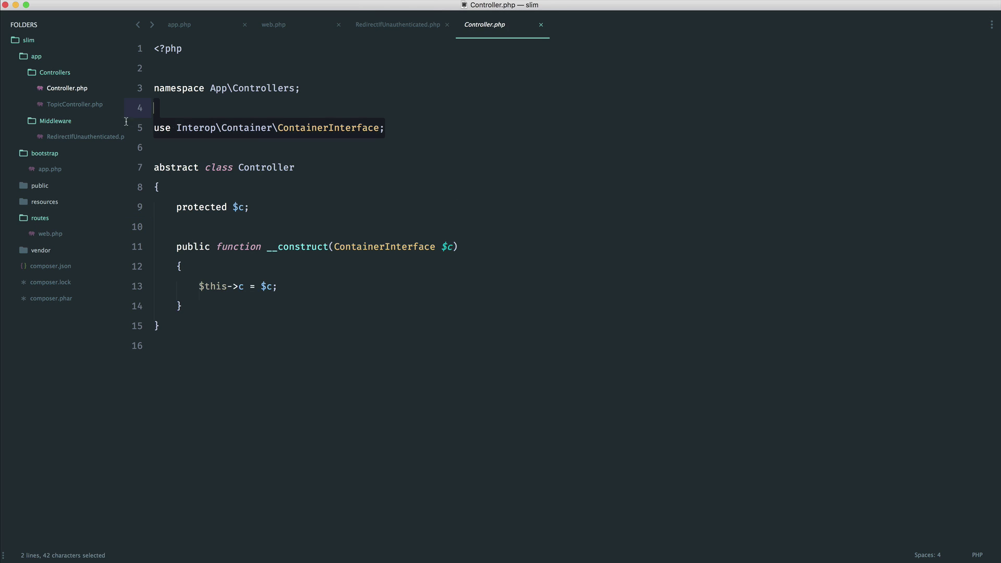
key("super+c")
left_click(467, 114)
key("super+shift+Left")
key("super+c")
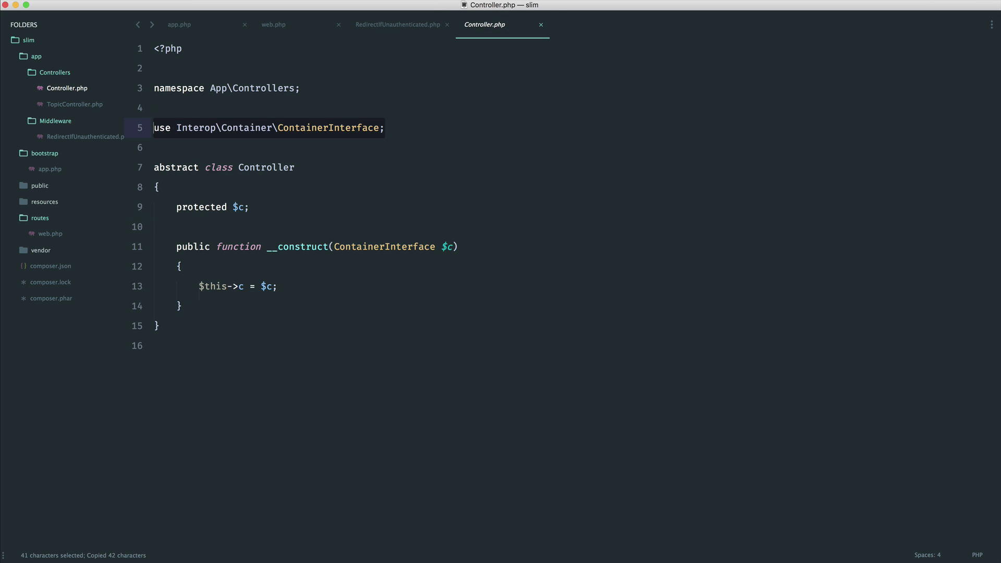
left_click(542, 26)
left_click(429, 96)
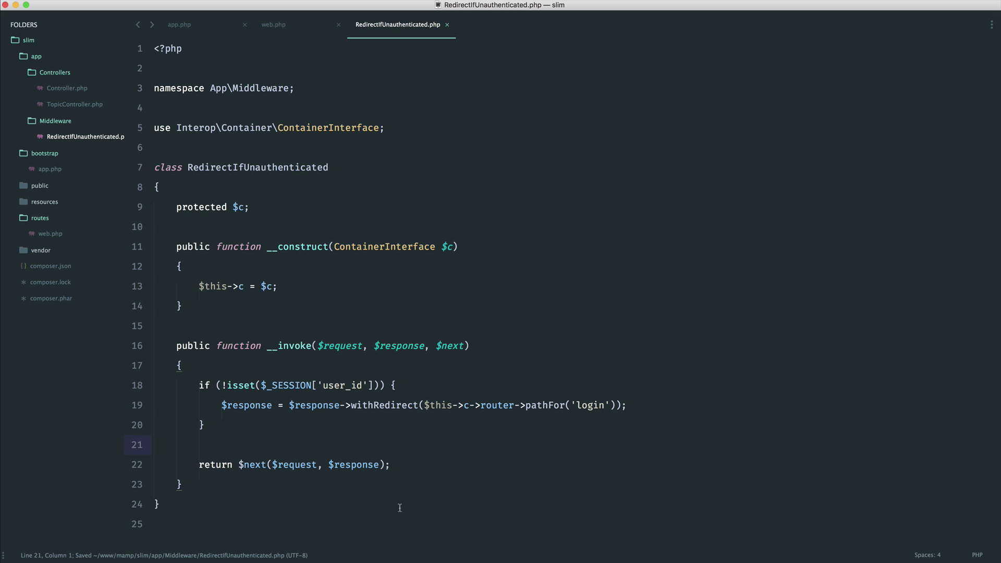
left_click(399, 507)
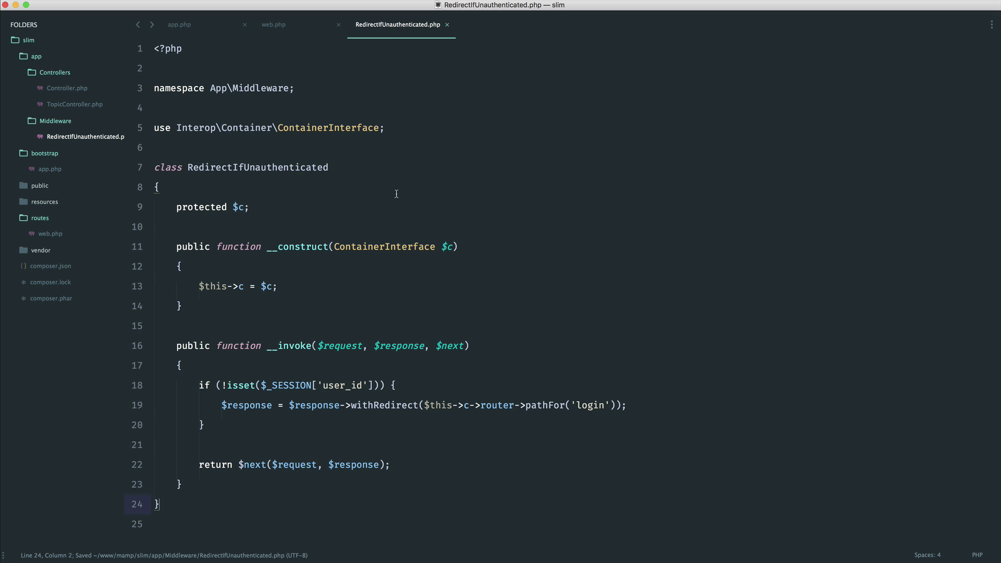
left_click(76, 103)
left_click(72, 94)
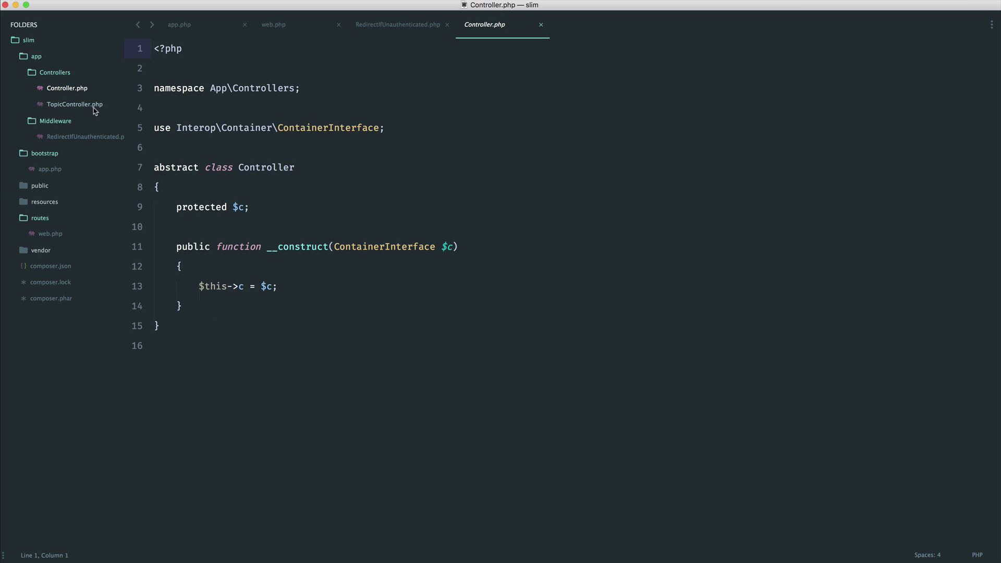
left_click(290, 450)
left_click_drag(199, 290, 308, 289)
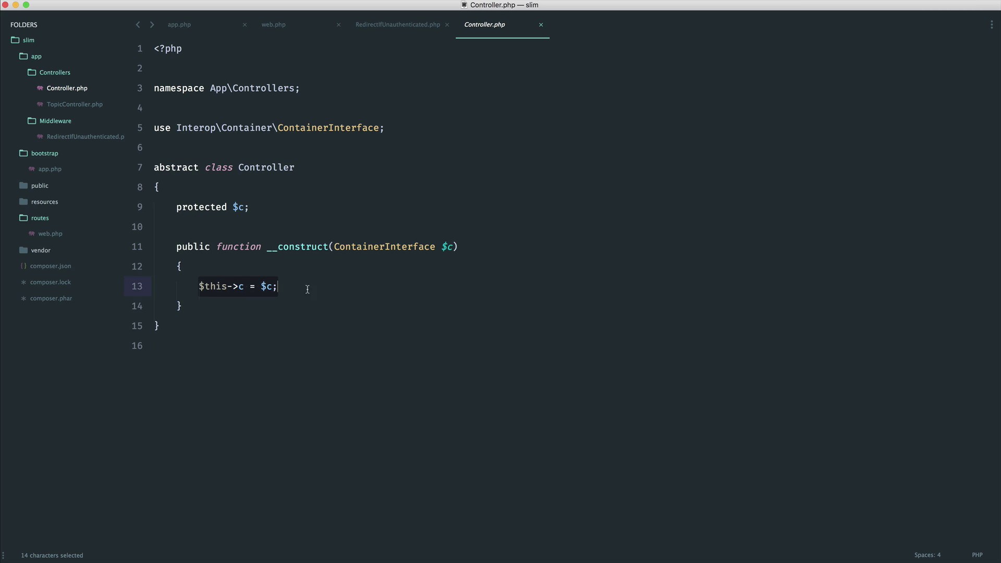
left_click(364, 289)
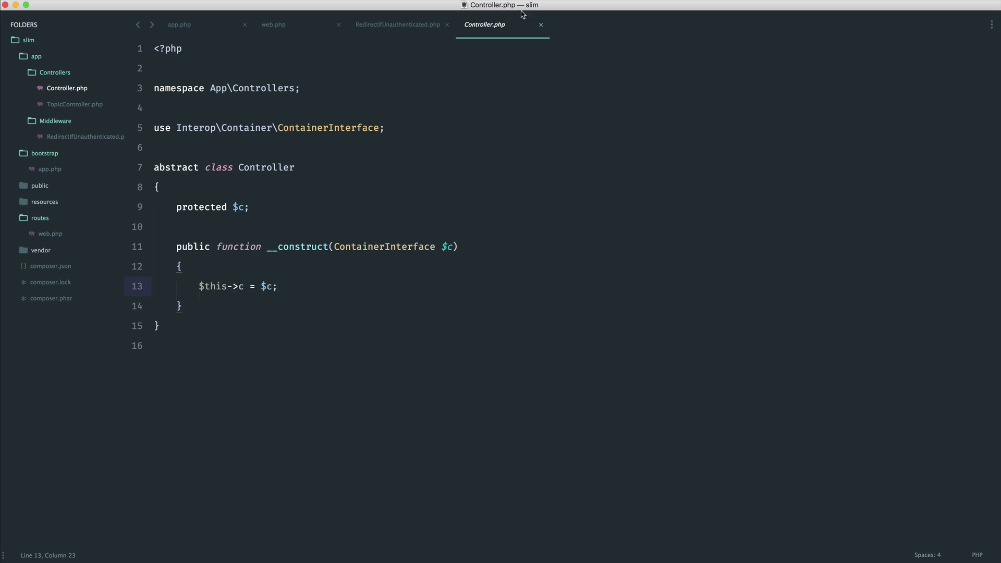
left_click(540, 24)
left_click(317, 315)
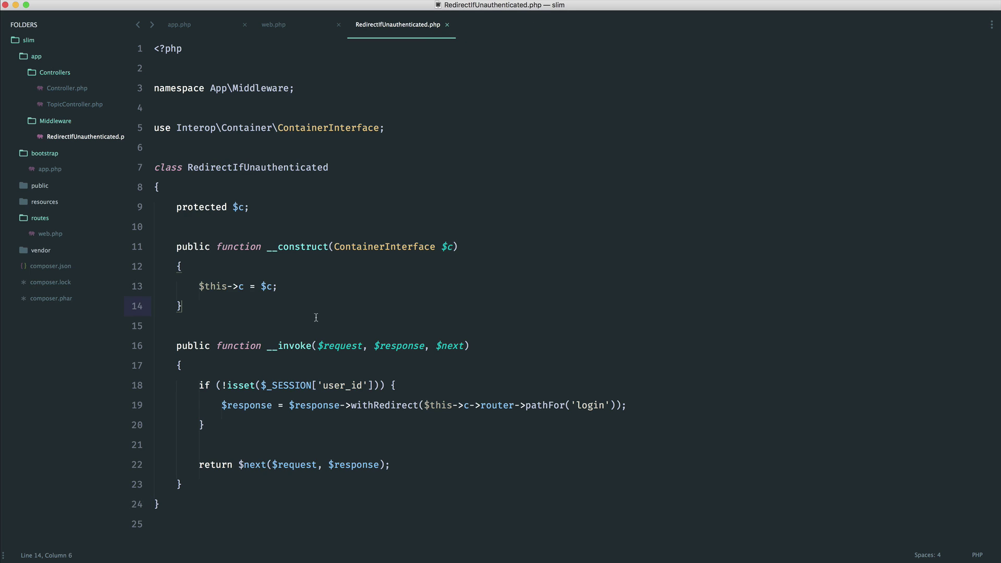
key("super+s")
Review the middleware's class body and router lookup in the redirect, then go to web.php
left_click_drag(248, 525, 138, 173)
left_click(282, 192)
left_click_drag(476, 410, 515, 409)
left_click(520, 406)
left_click(297, 24)
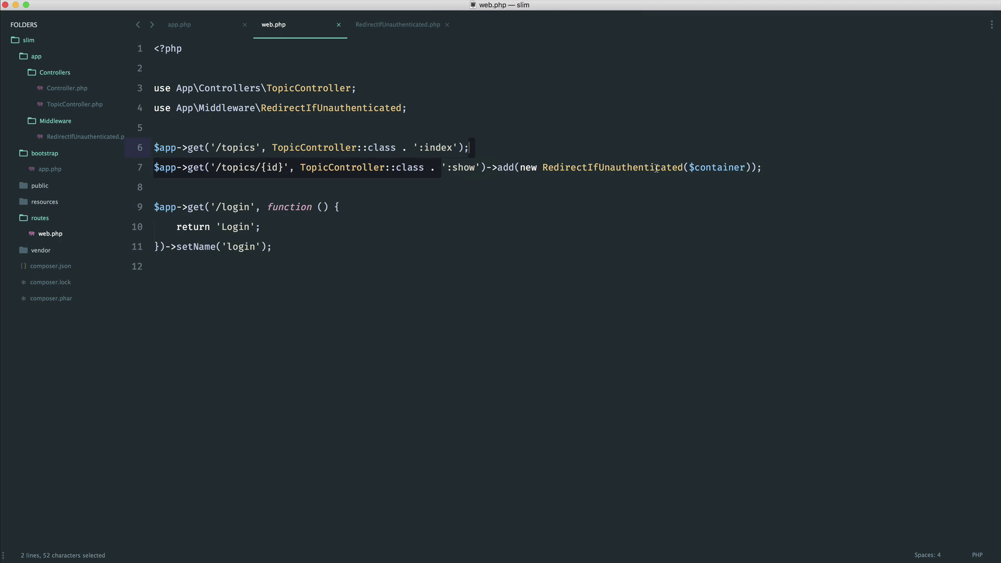
Pass $container['router'] on line 7, undoing the ->get('') attempt, and save web.php
left_click(746, 167)
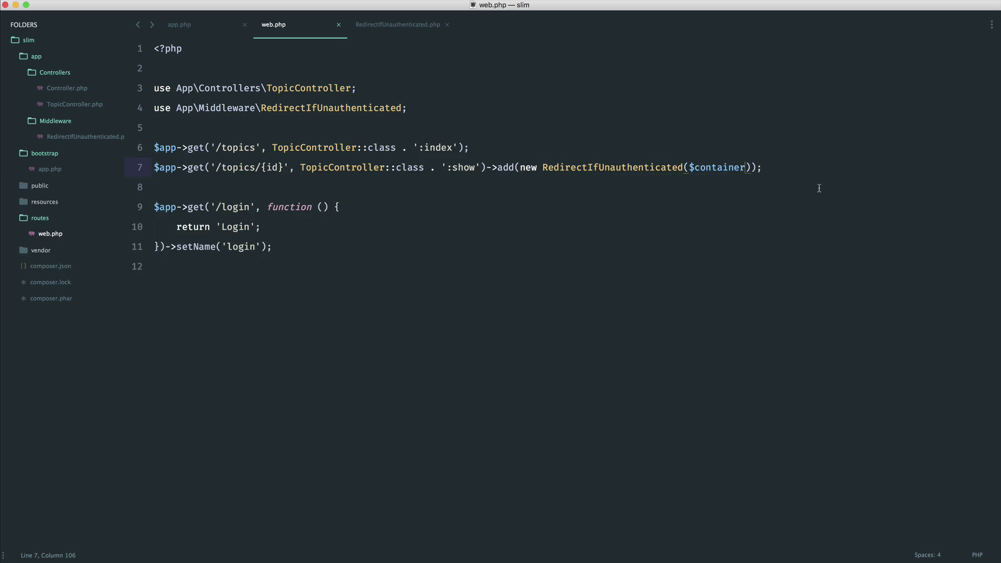
type("->get('")
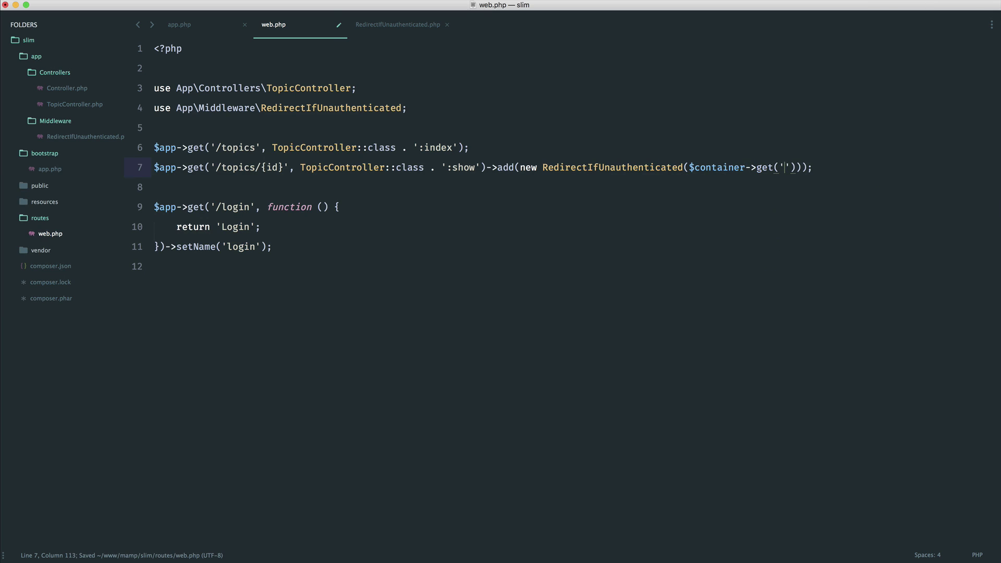
key("super+z")
key("super+z")
key("super+z")
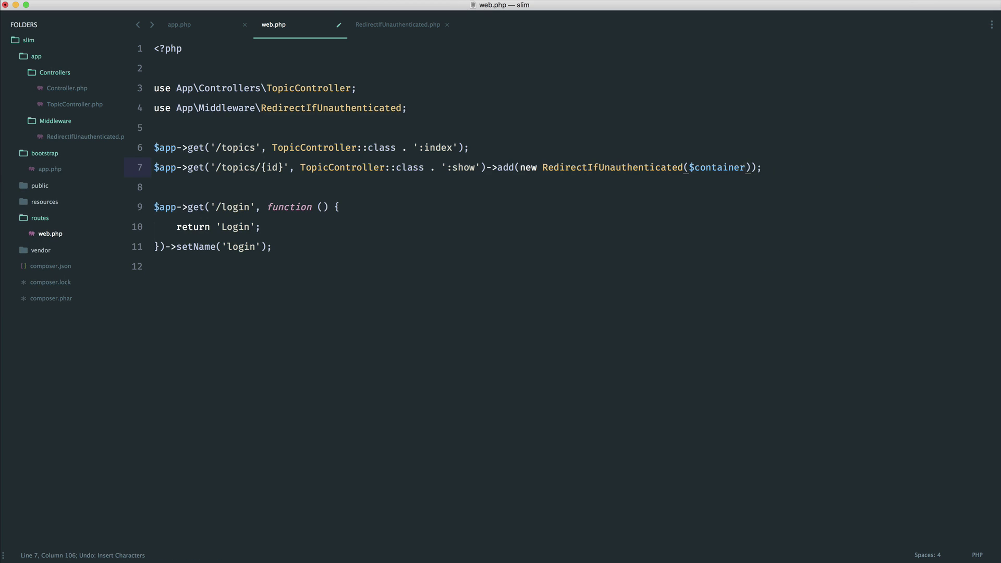
type("['")
key("super+s")
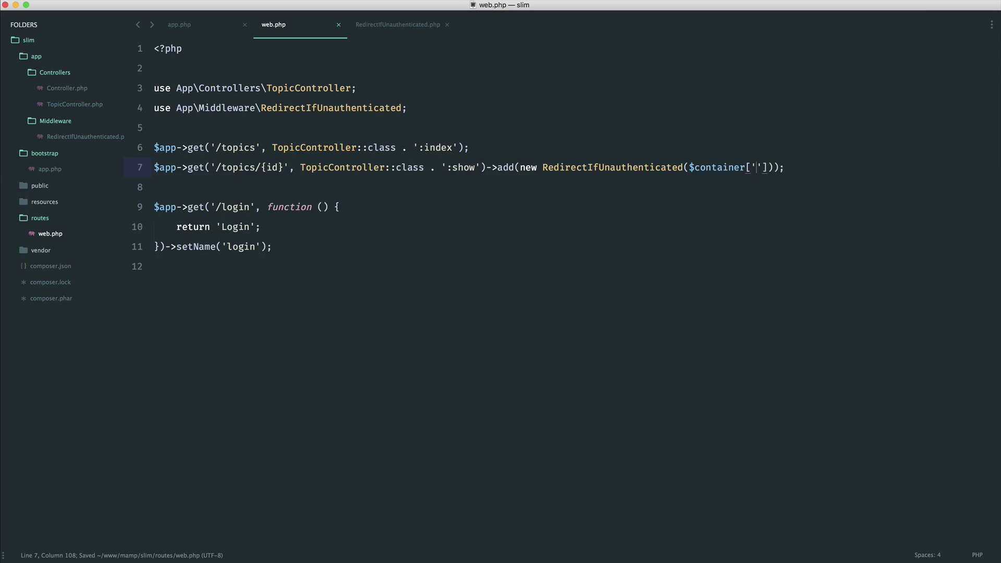
type("router")
key("super+Right")
left_click(420, 33)
left_click(469, 251)
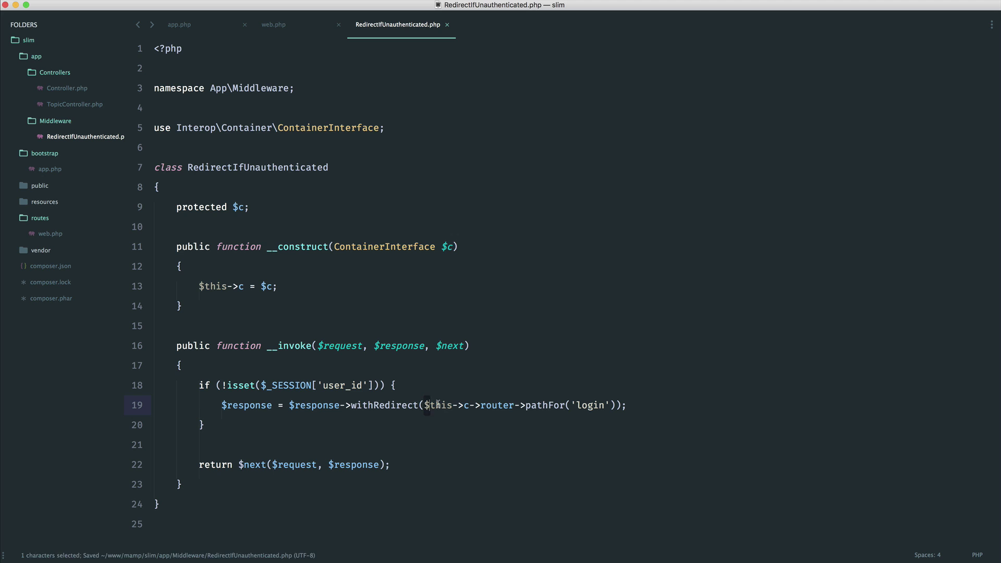
Drop the ContainerInterface type hint and rename the constructor parameter to $router
left_click_drag(427, 402, 597, 407)
key("Up")
left_click(604, 358)
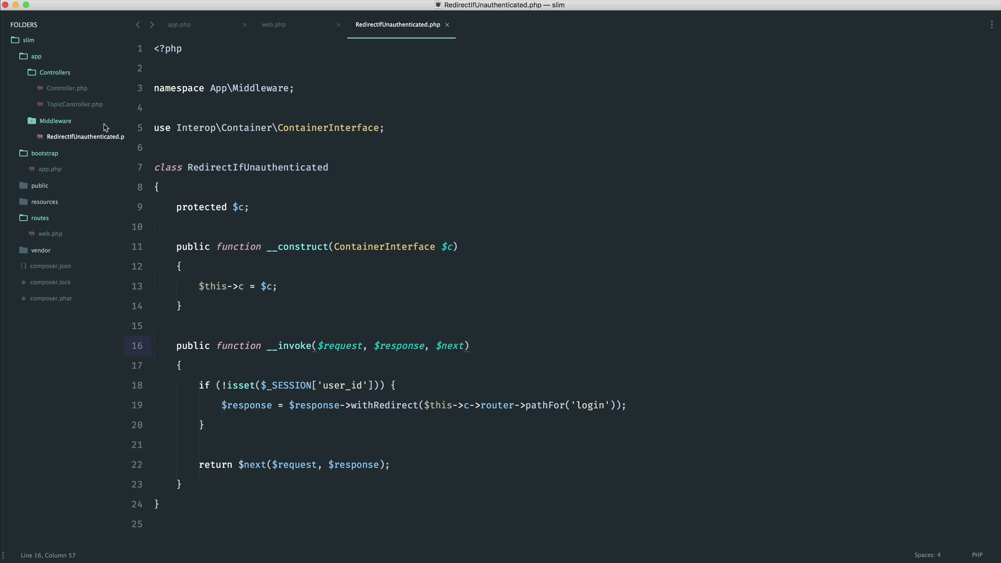
double_click(395, 247)
key("BackSpace")
key("Delete")
key("ctrl+s")
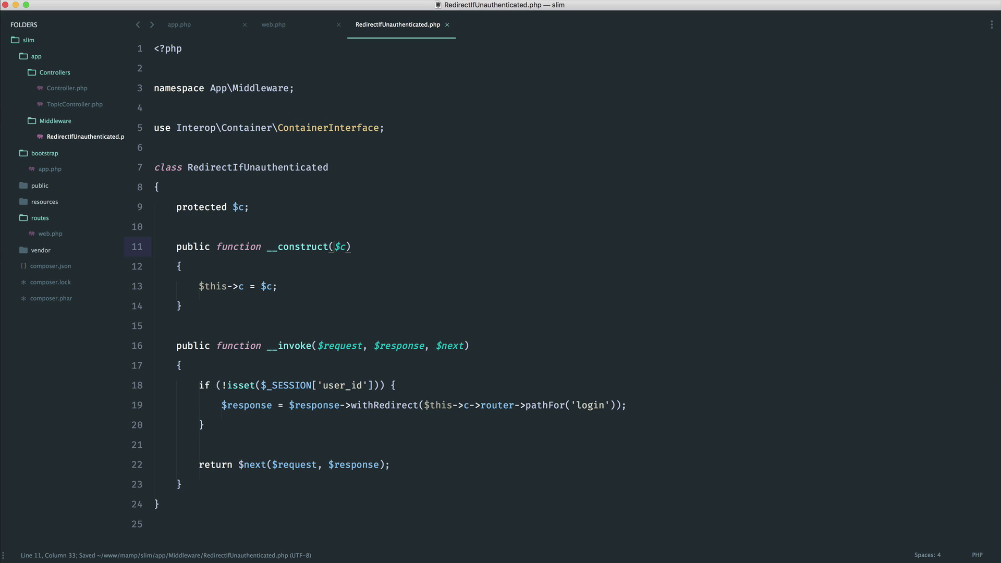
key("Right")
key("Delete")
type("router")
key("Escape")
Rename the $c property and assignment so the class stores $this->router, and save
left_click(244, 287)
left_click(276, 286, "super")
key("BackSpace")
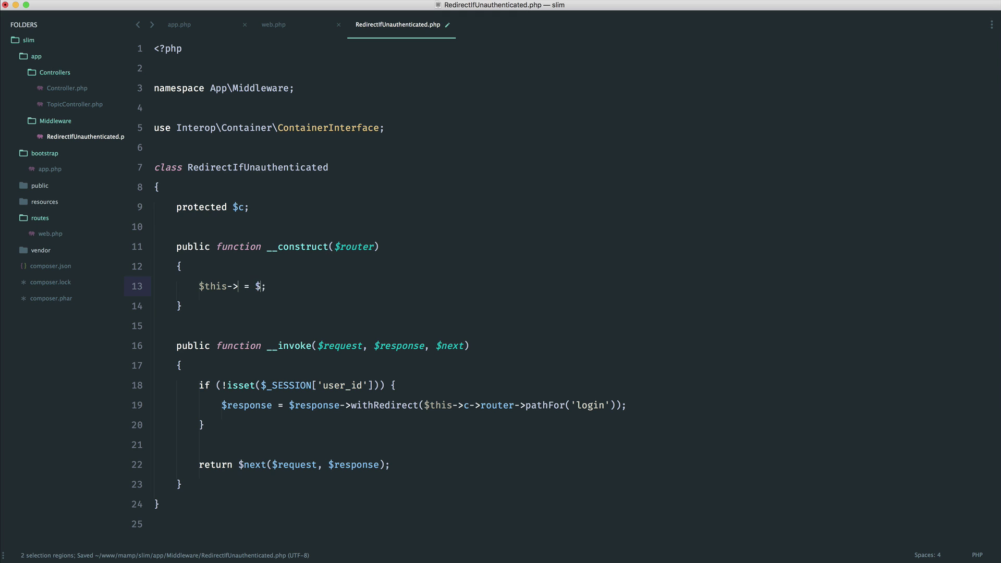
type("router")
key("Escape")
left_click(245, 208)
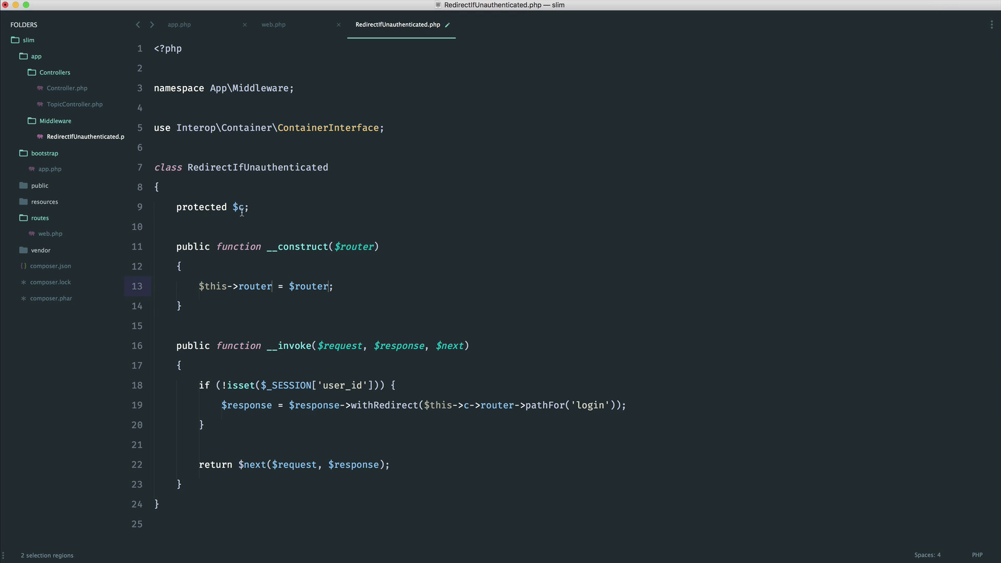
key("BackSpace")
type("ro")
key("Tab")
left_click(301, 215)
key("super+s")
Delete the stray ->c so the redirect uses $this->router->pathFor('login'), and save
left_click(475, 405)
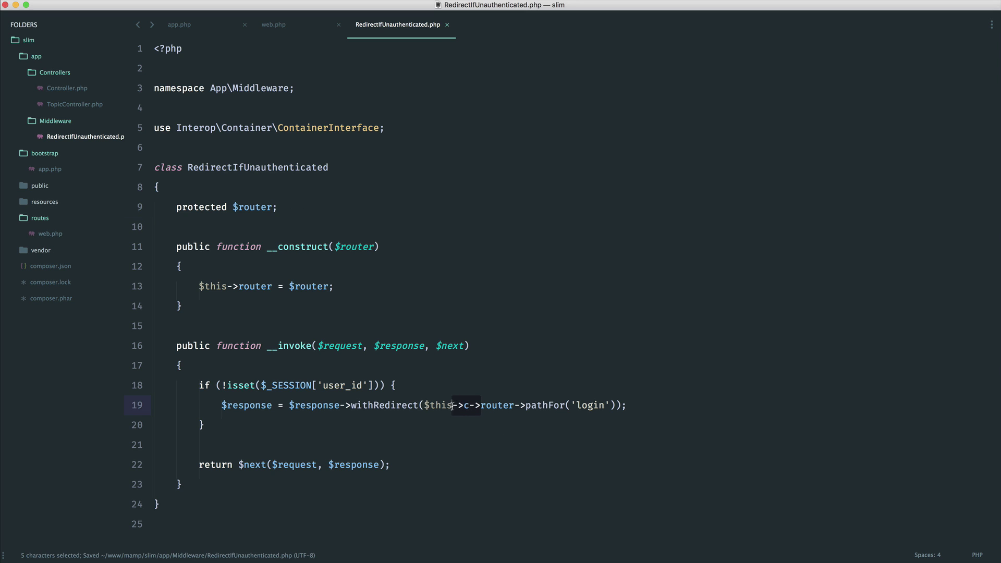
key("BackSpace")
key("BackSpace")
key("BackSpace")
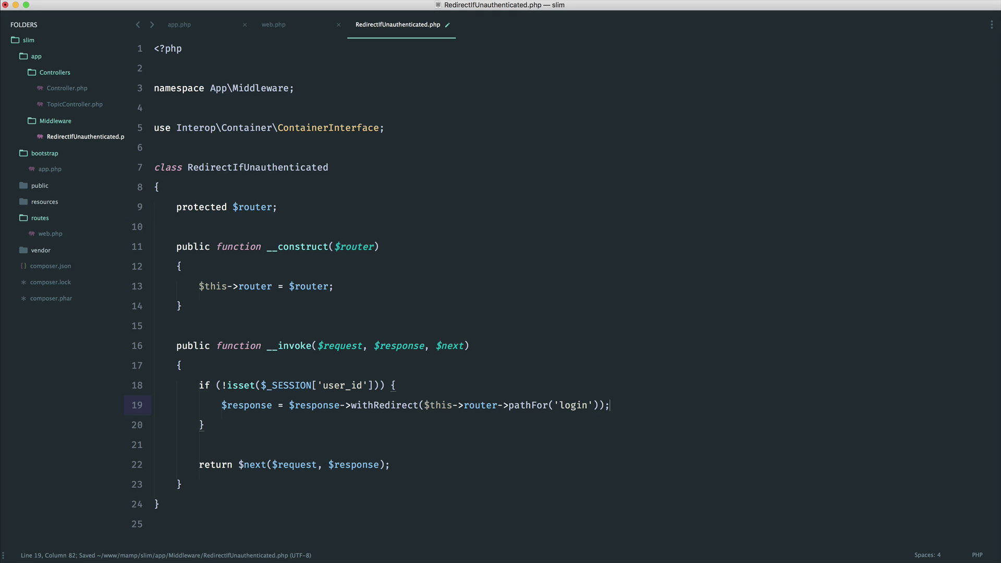
key("super+s")
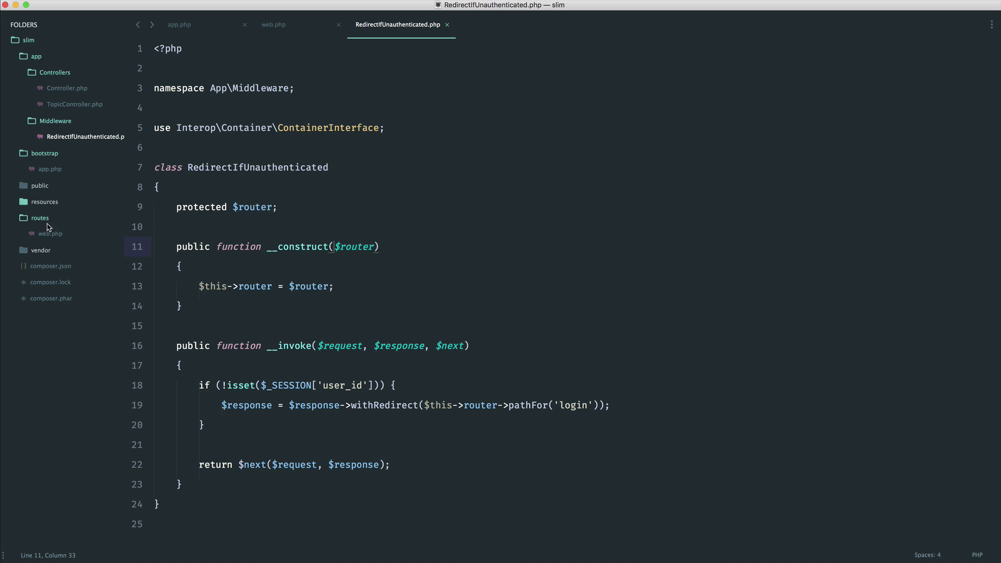
Expand vendor/slim/Slim in the sidebar and open Router.php
left_click(39, 250)
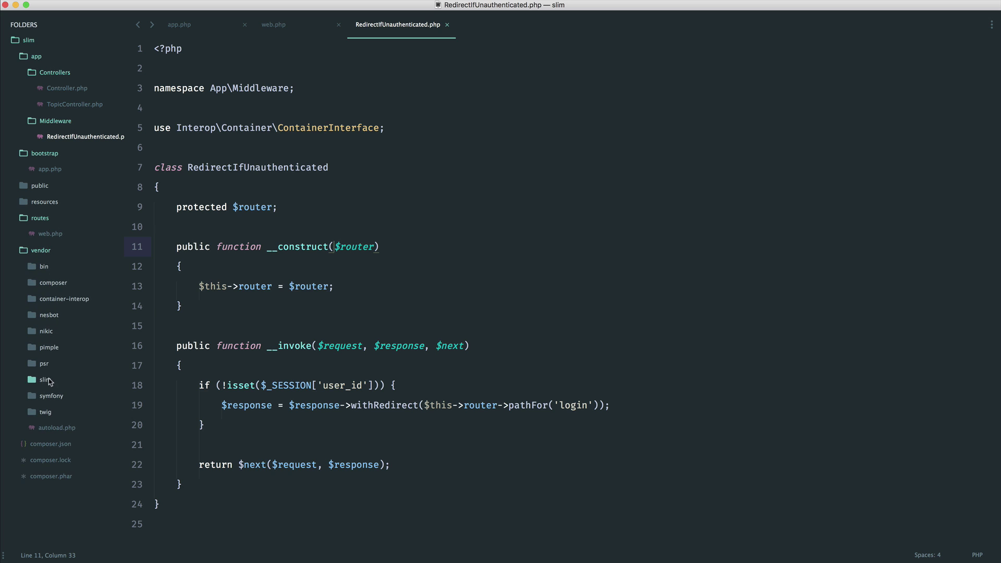
left_click(49, 381)
left_click(90, 413)
scroll(90, 391, "down", 4)
left_click(99, 319)
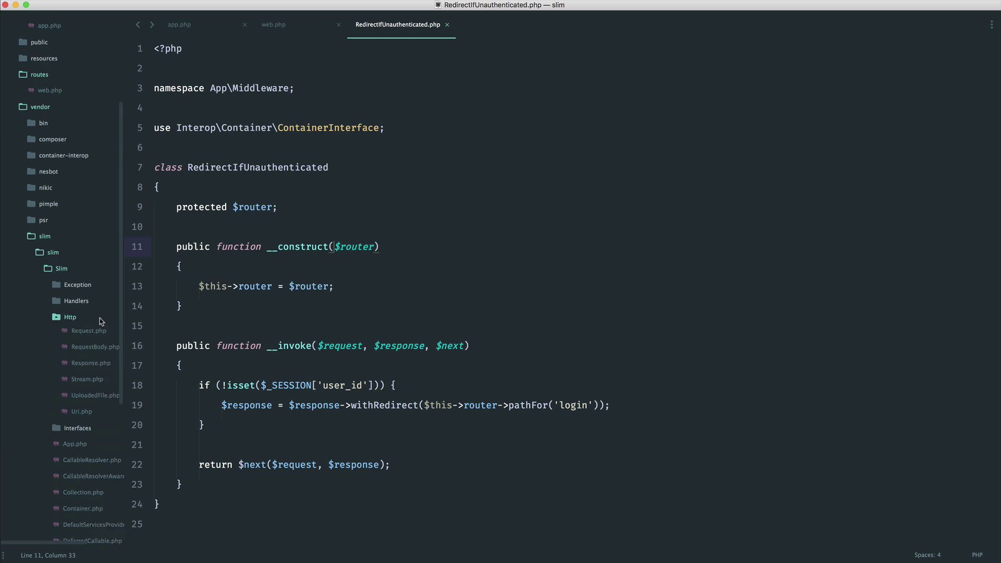
scroll(102, 321, "down", 3)
left_click(70, 212)
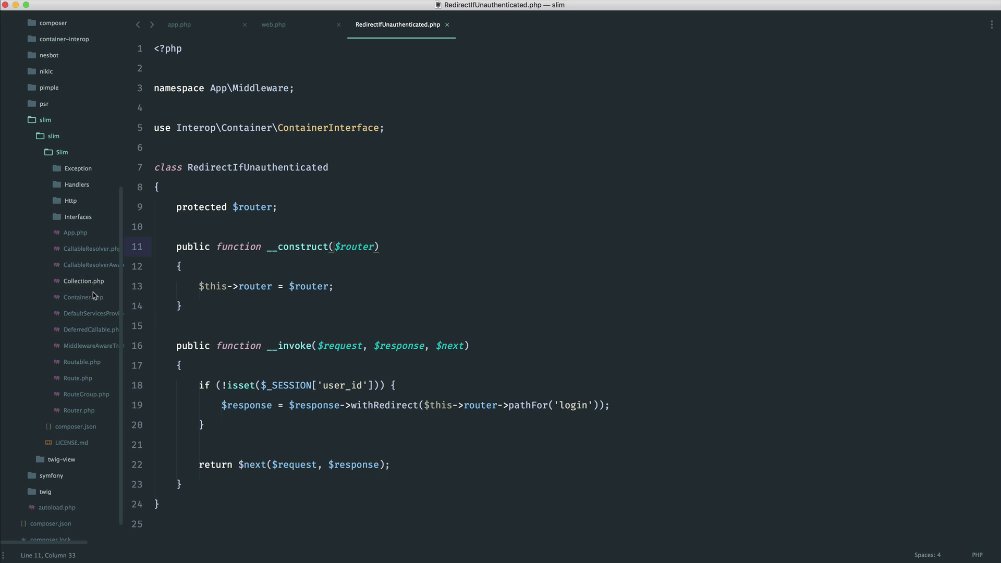
left_click(86, 409)
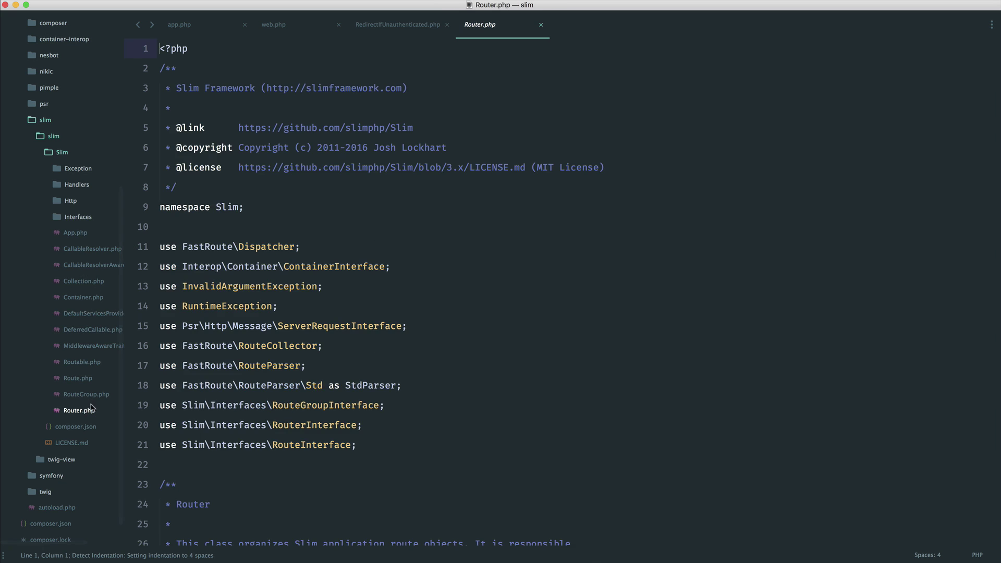
scroll(592, 263, "down", 2)
scroll(603, 290, "down", 2)
scroll(519, 301, "down", 3)
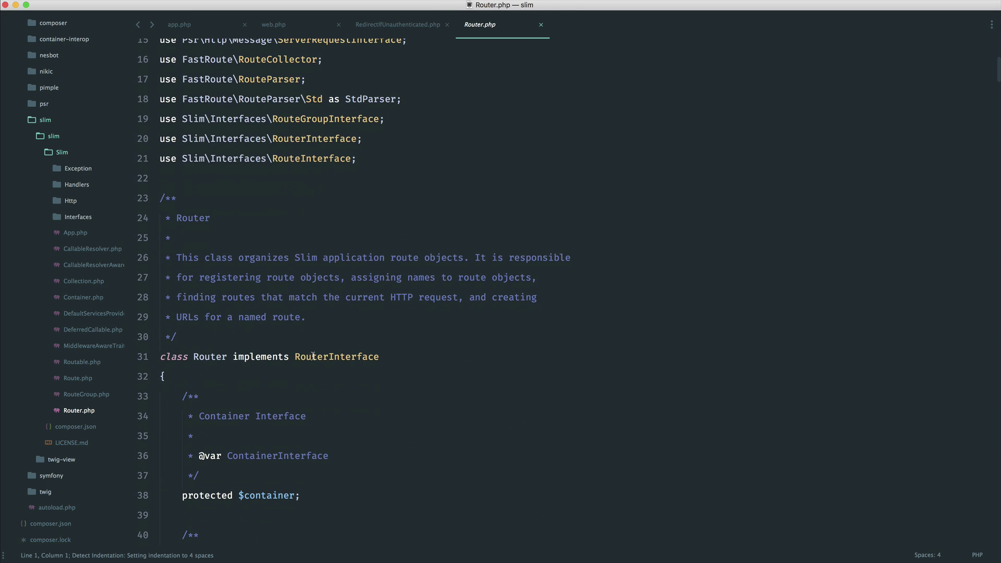
Copy the 'use Slim\Interfaces\RouterInterface;' import line from Router.php
double_click(295, 357)
key("super+c")
scroll(430, 352, "up", 2)
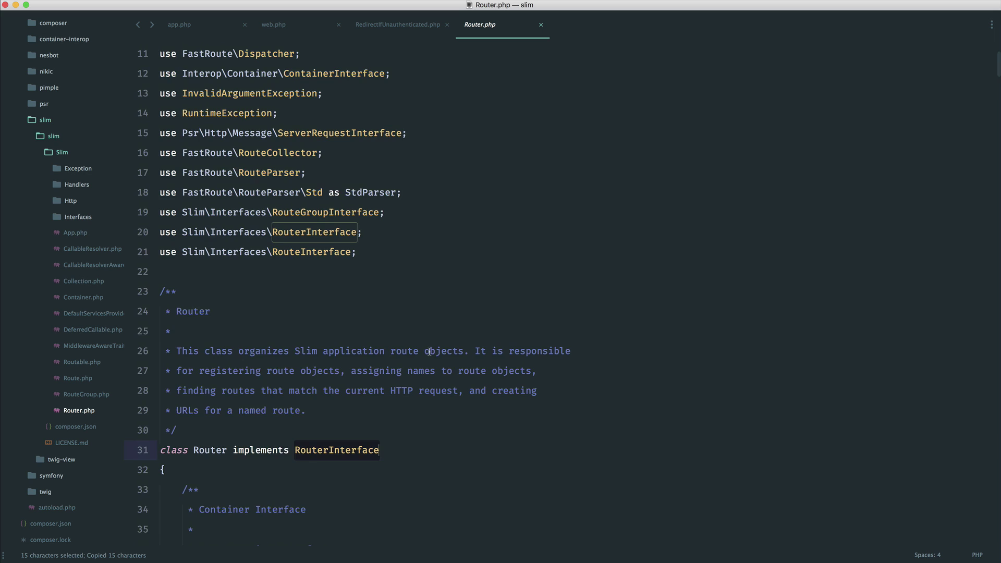
scroll(431, 349, "up", 2)
scroll(432, 350, "up", 1)
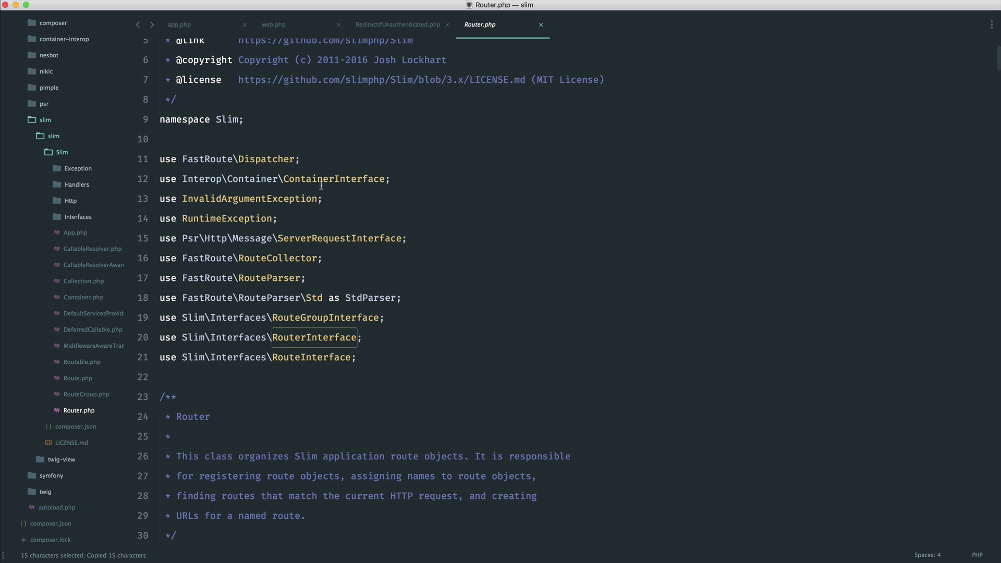
left_click_drag(392, 337, 146, 342)
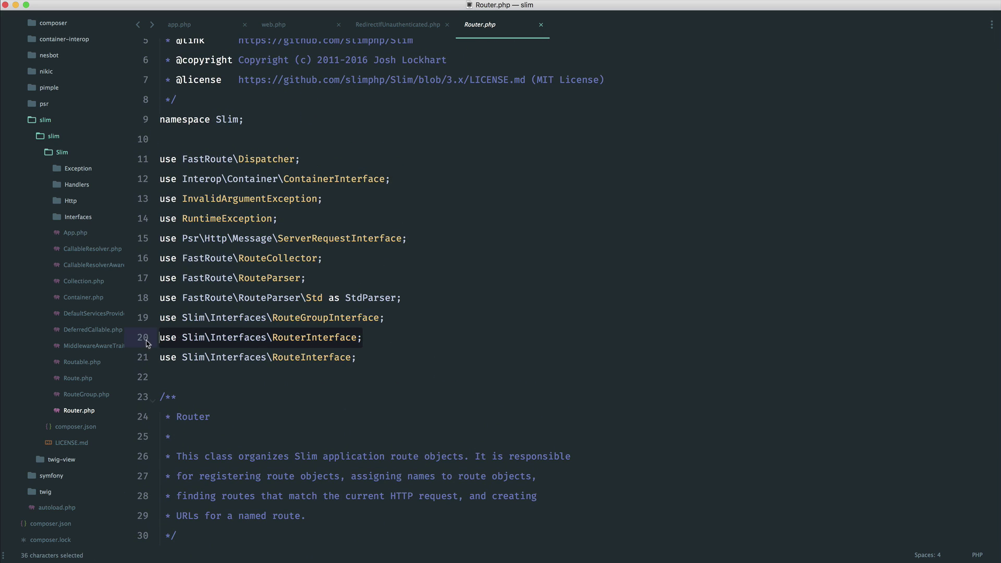
key("super+c")
Paste the RouterInterface use line above the Interop import in the middleware
key("super+alt+Left")
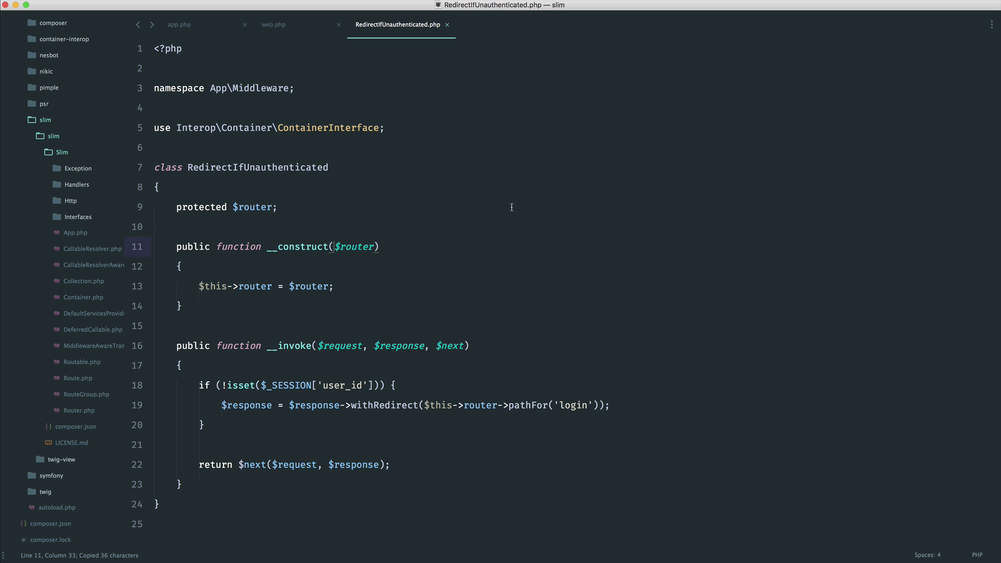
left_click(427, 136)
key("super+shift+Return")
key("super+v")
Type-hint the constructor's $router with RouterInterface, save, and check the router key in web.php
double_click(339, 130)
key("super+c")
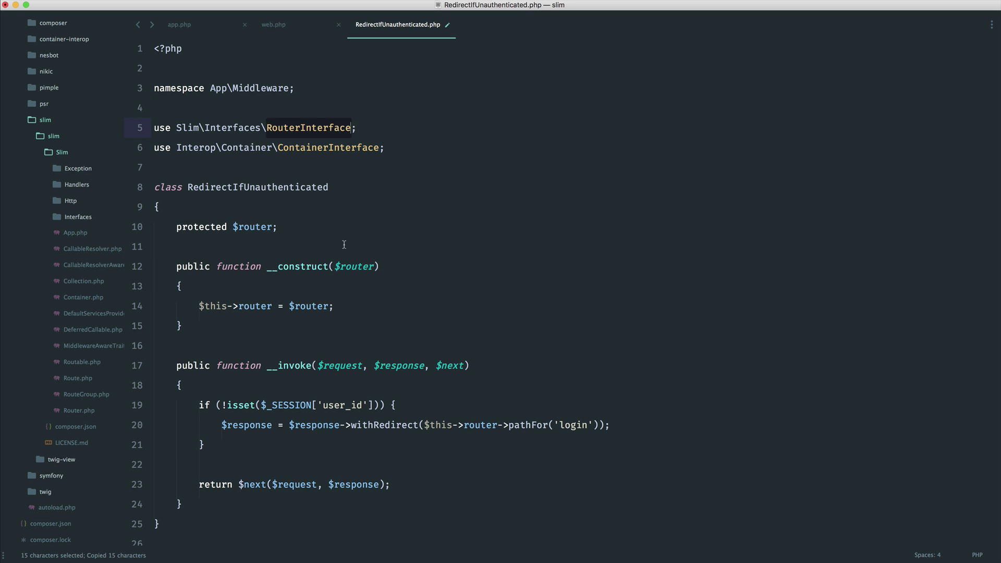
left_click(335, 266)
key("super+v")
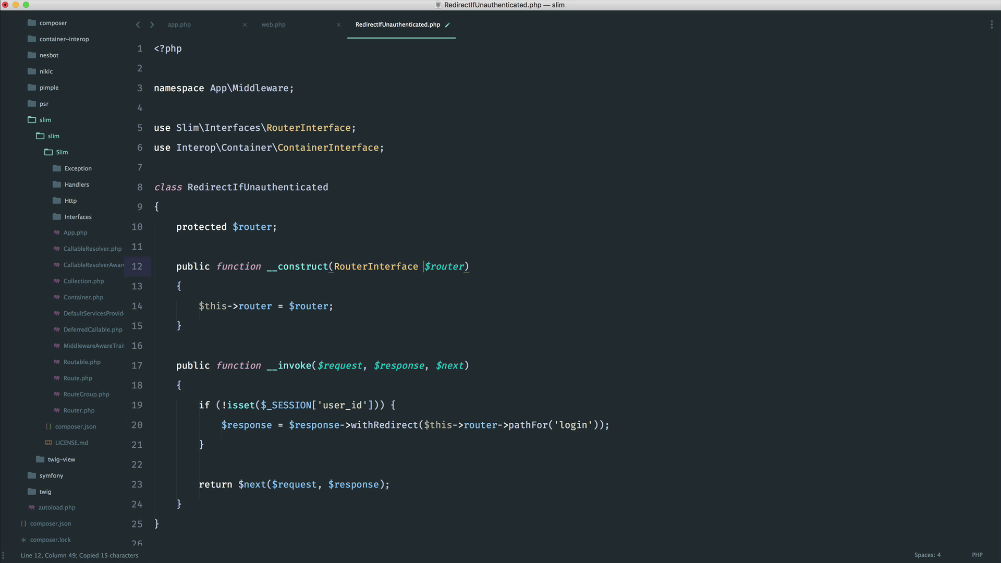
key("super+s")
left_click(387, 313)
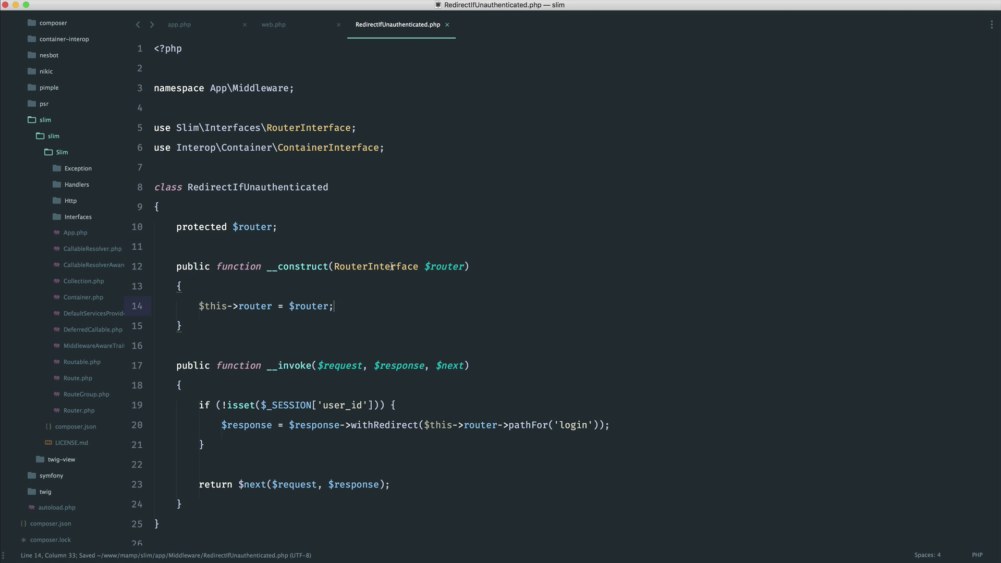
left_click(317, 26)
left_click_drag(740, 167, 767, 167)
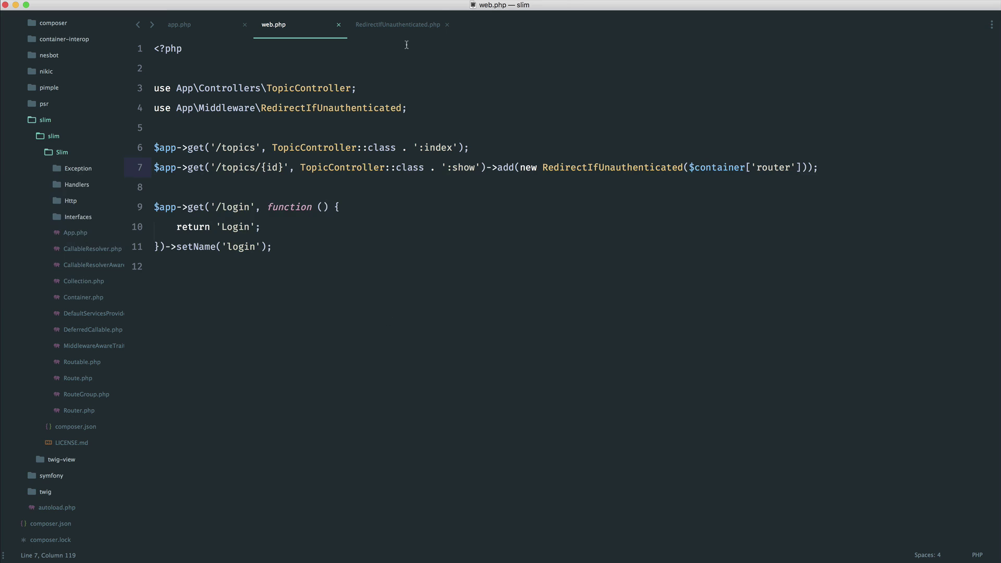
left_click(398, 35)
left_click(363, 347)
key("super+s")
scroll(492, 349, "down", 1)
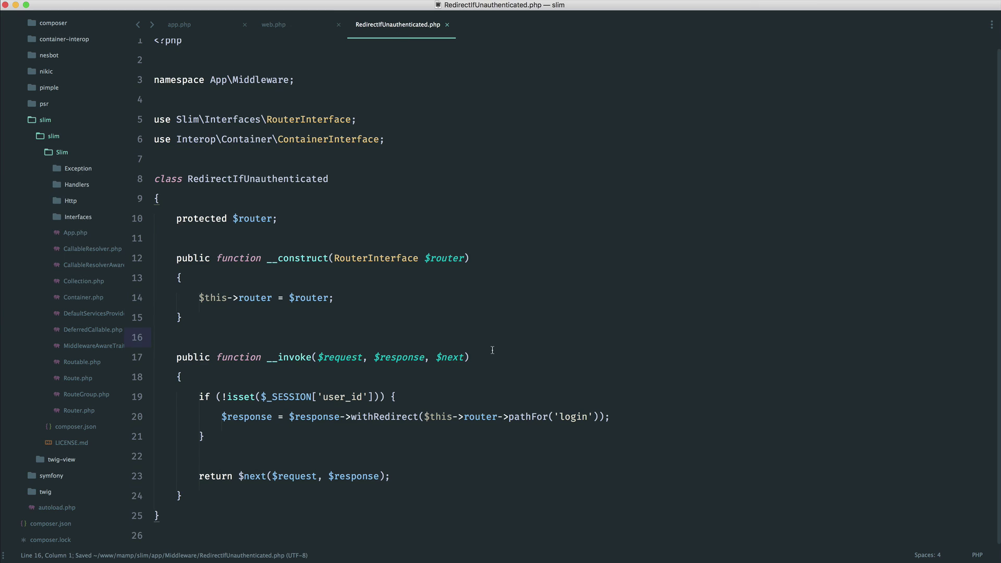
left_click(464, 257)
type(", ")
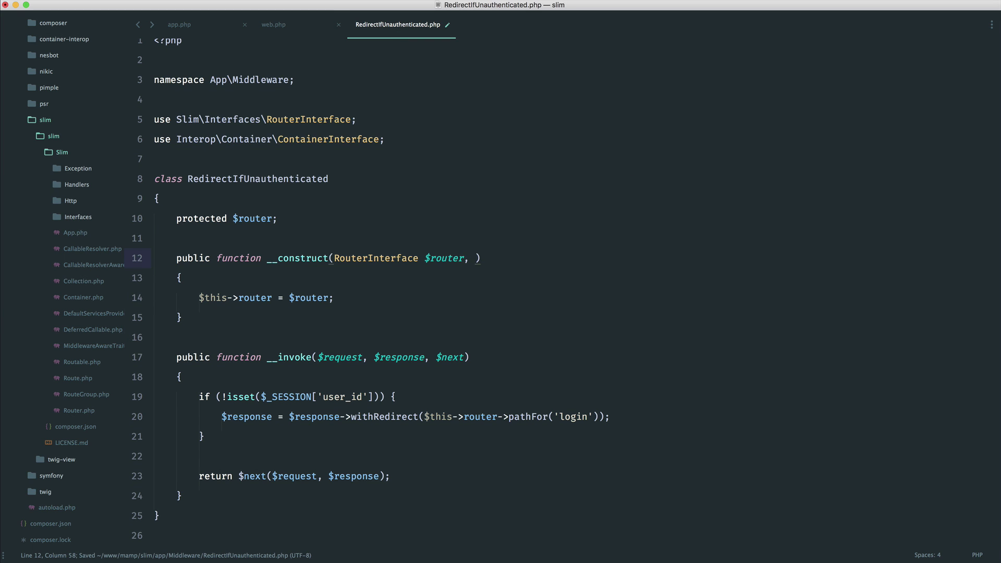
type("$abc")
key("super+s")
left_click(449, 310)
key("super+shift+d")
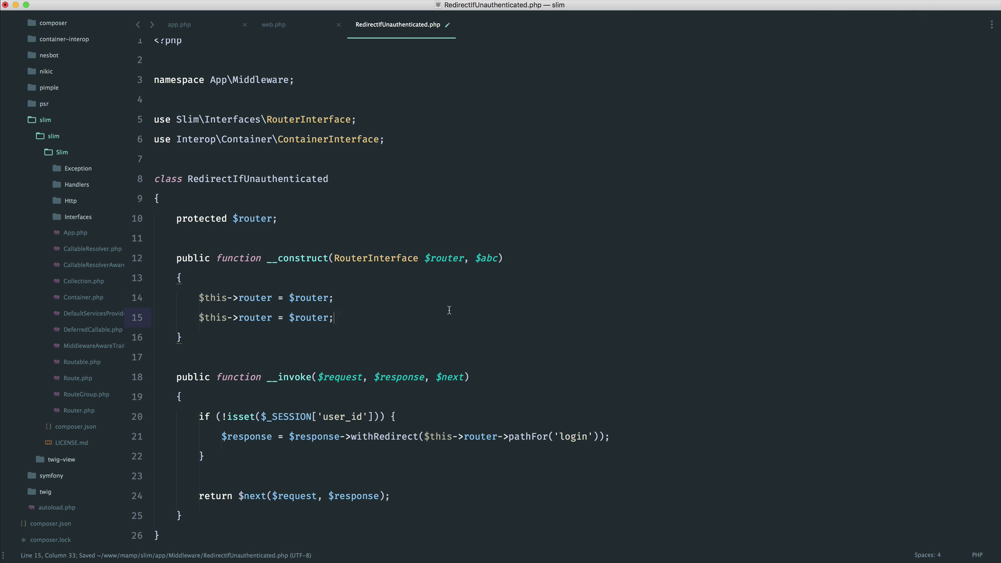
double_click(256, 317)
key("super+d")
type("ab")
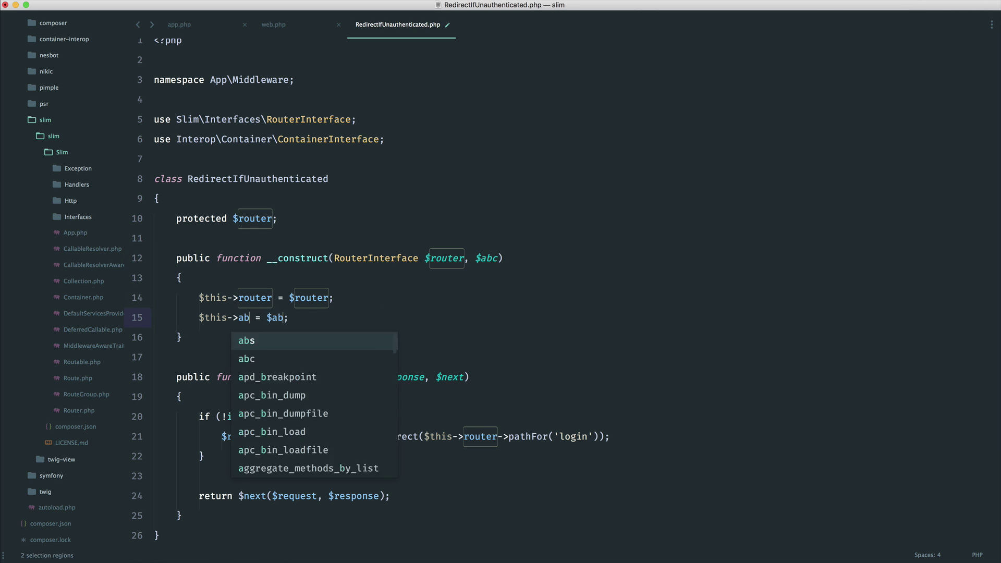
type("c")
key("Escape")
key("super+Right")
key("super+s")
key("super+z")
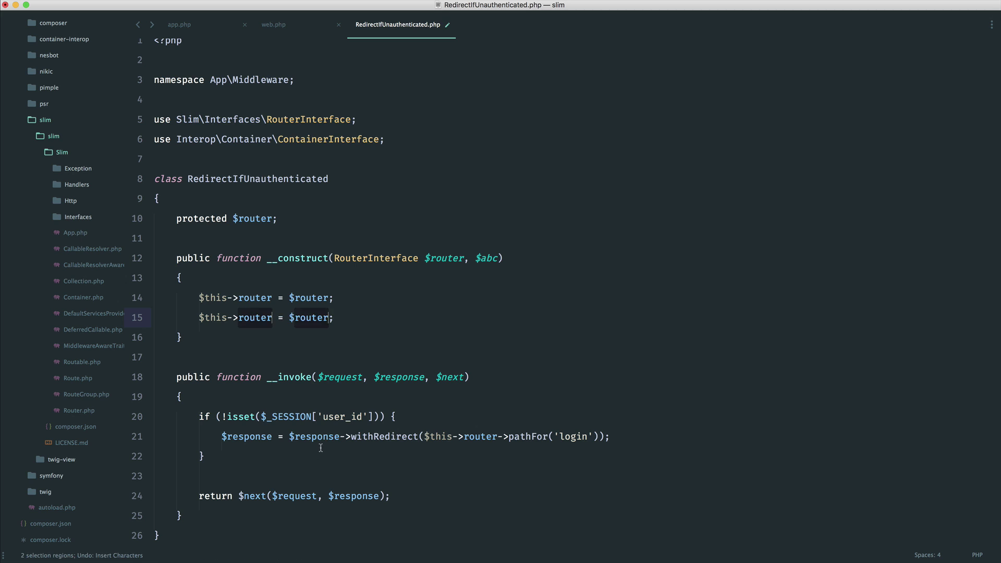
key("super+z")
key("super+z")
key("super+z")
key("super+z")
key("super+s")
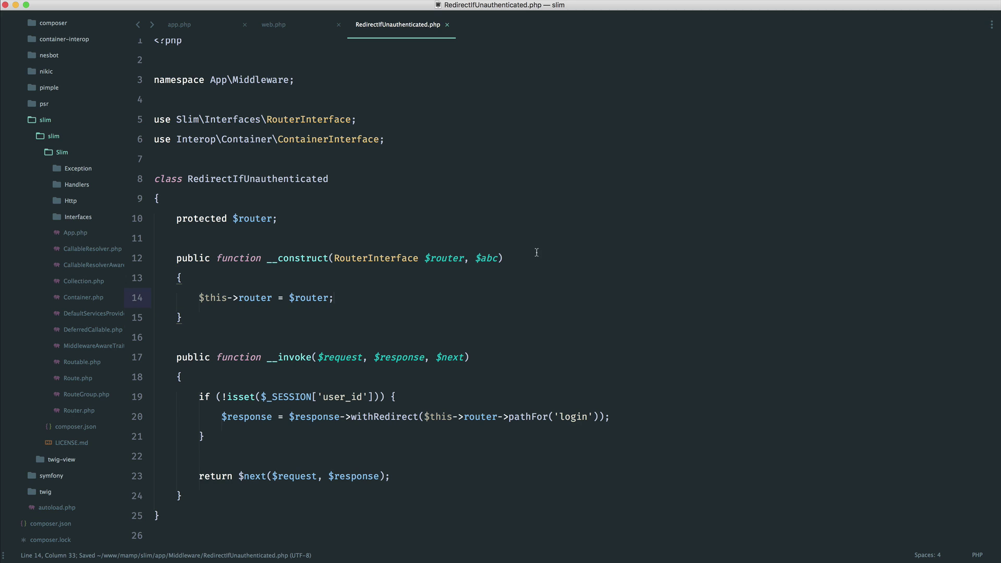
key("super+z")
key("super+z")
key("super+z")
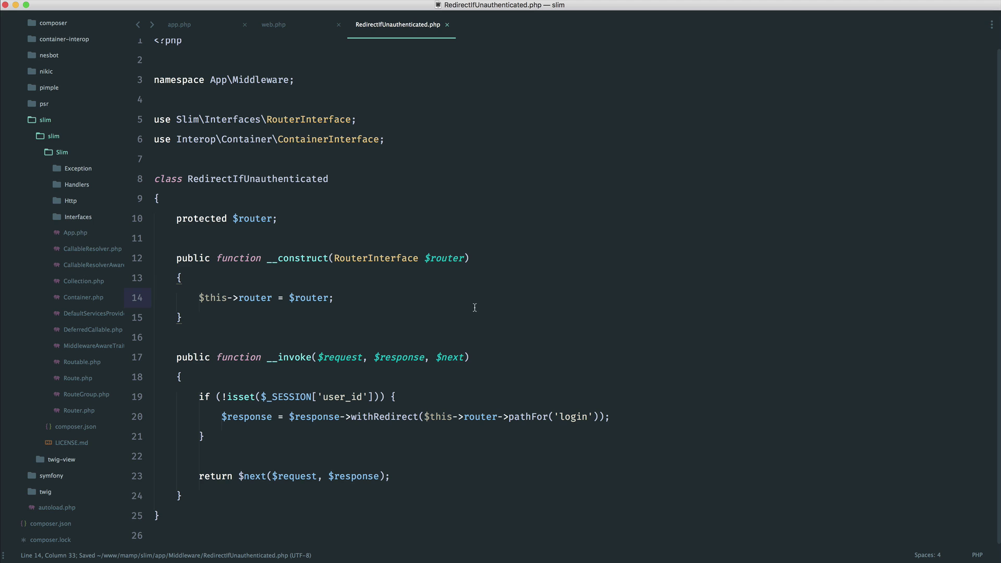
left_click(648, 420)
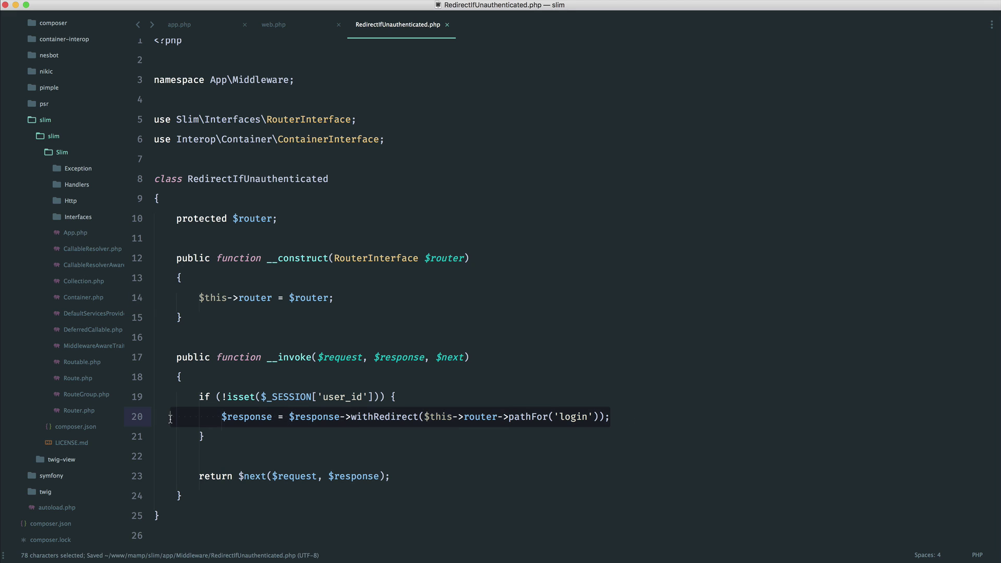
left_click(422, 402)
left_click(316, 24)
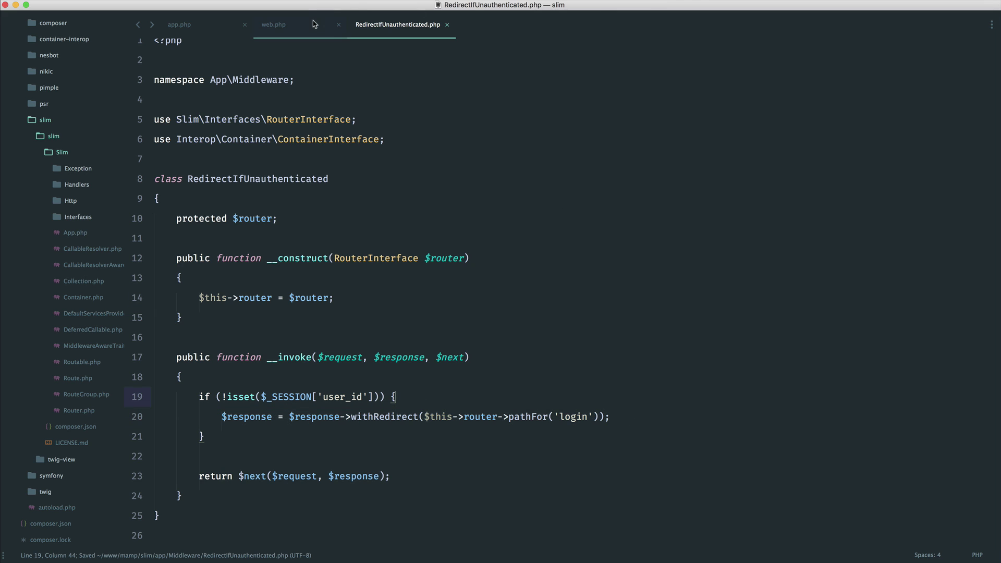
left_click(520, 188)
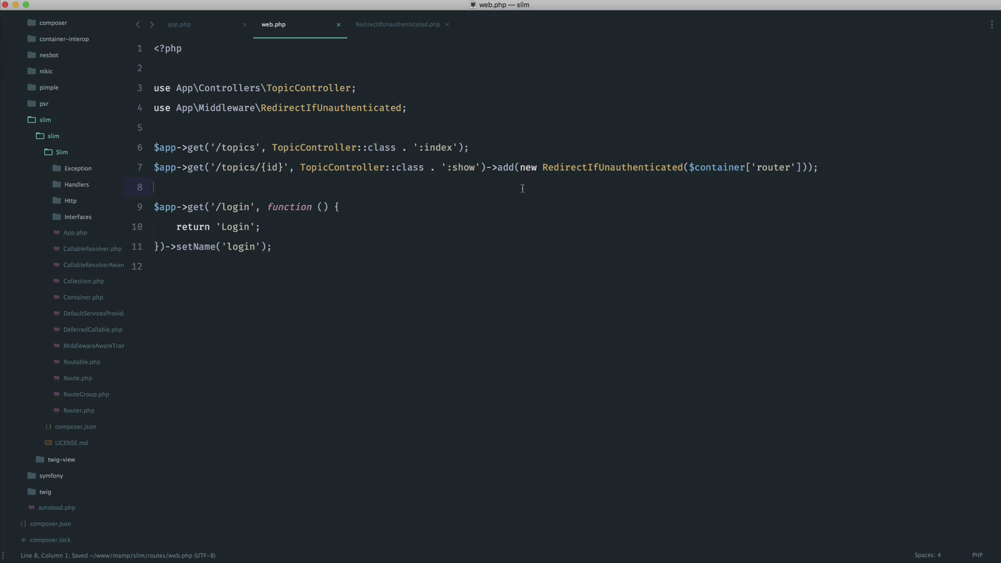